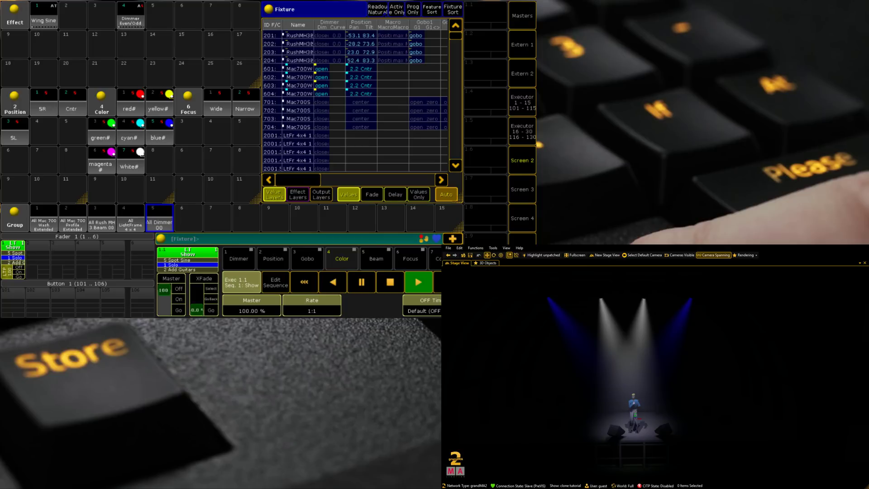
Step the Show executor through cues 2 to 5 and pull its fader down to zero.
click(517, 103)
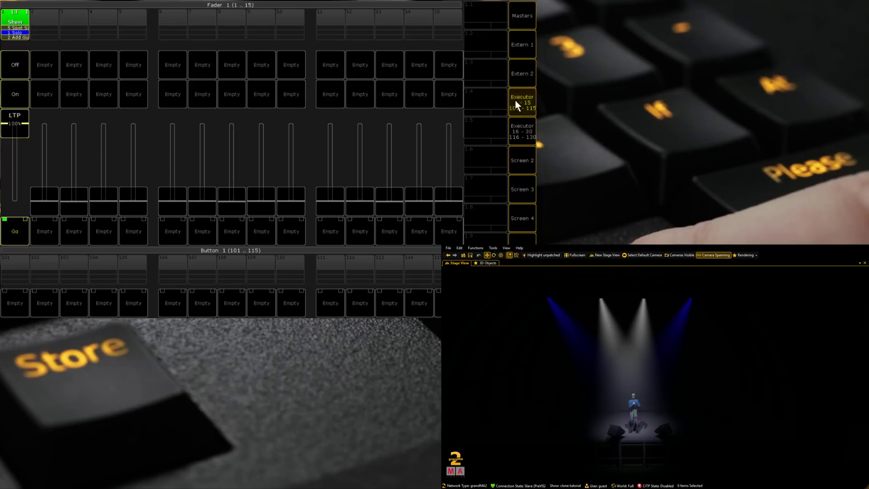
click(509, 235)
click(523, 171)
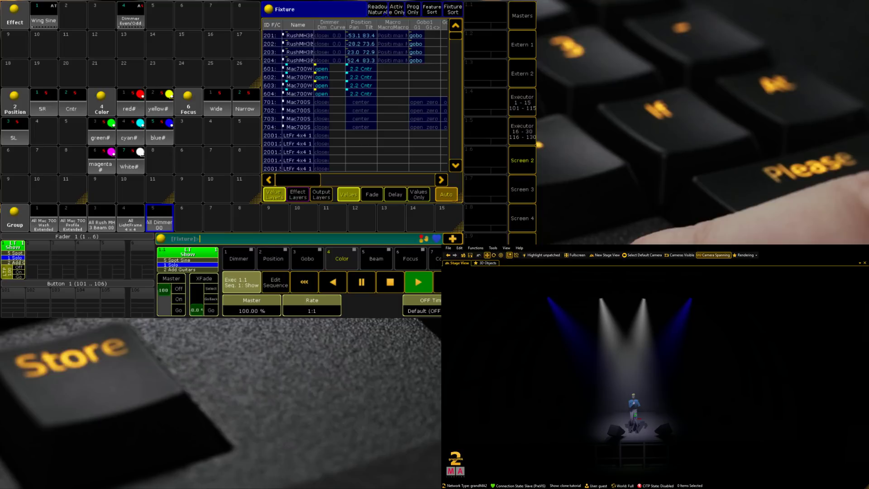
click(522, 104)
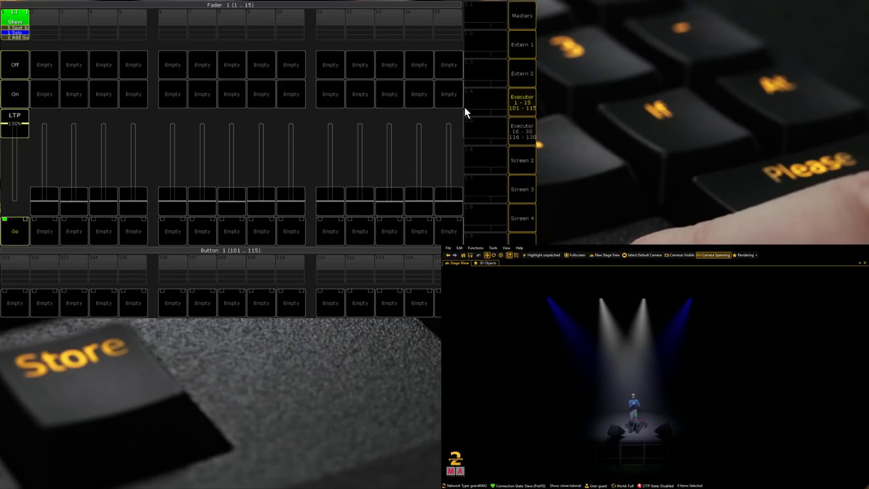
click(13, 233)
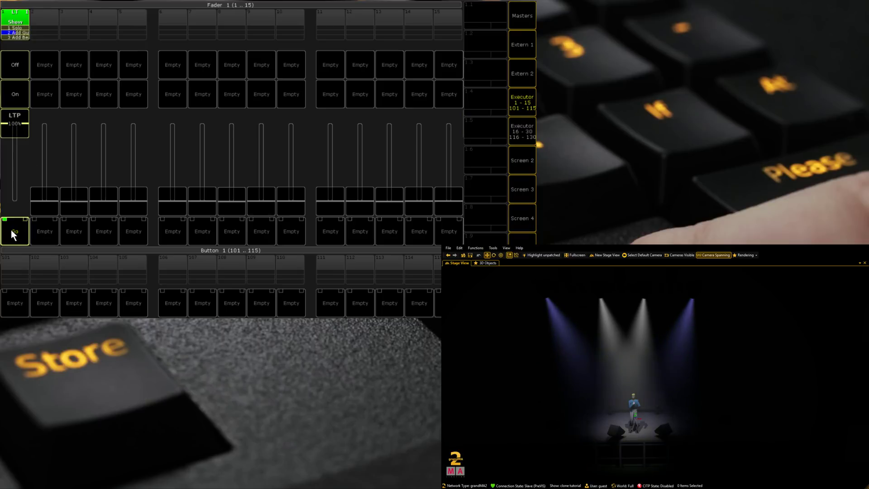
click(13, 233)
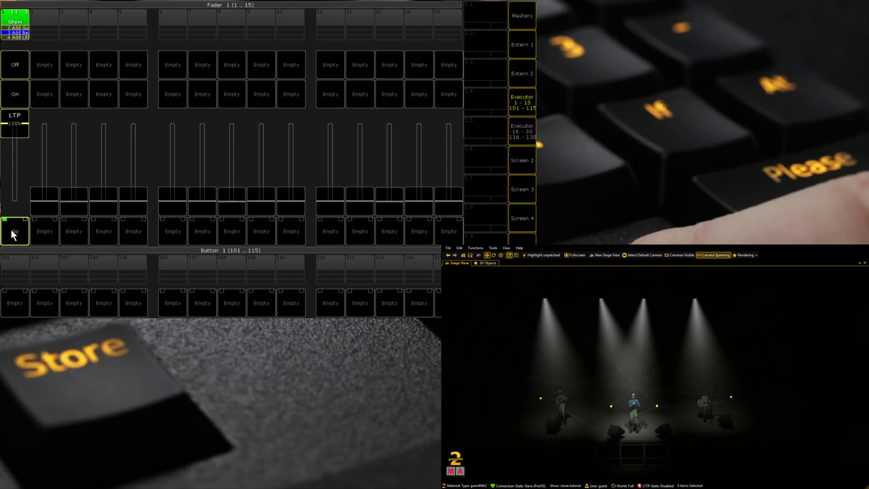
click(13, 234)
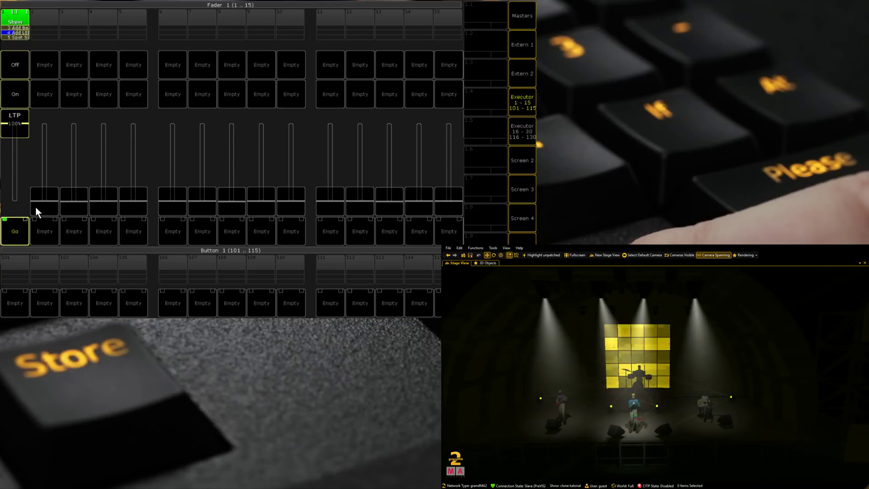
click(22, 232)
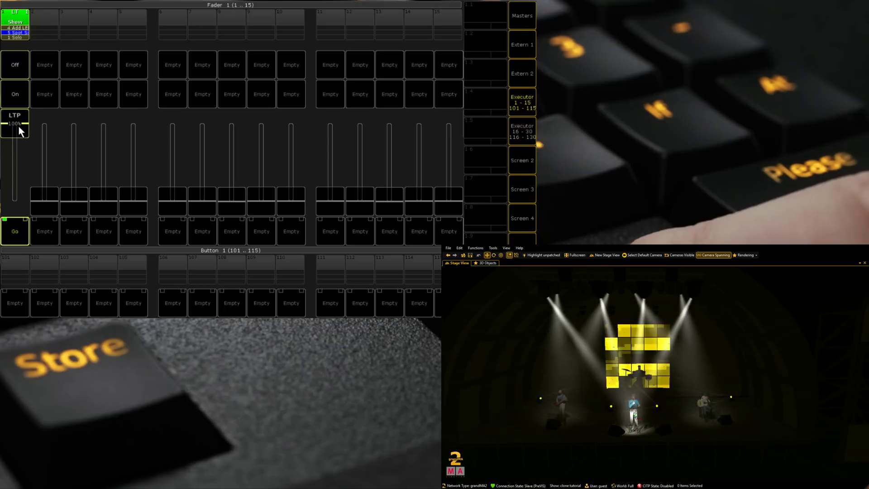
drag(18, 126, 16, 199)
Select the All Mac 700 Wash Extended group and open the show's Cloning setup.
click(522, 163)
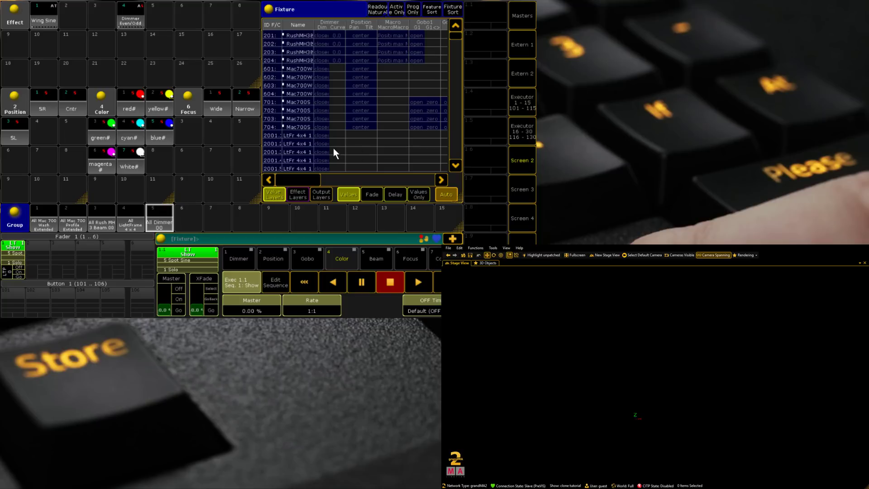
click(44, 224)
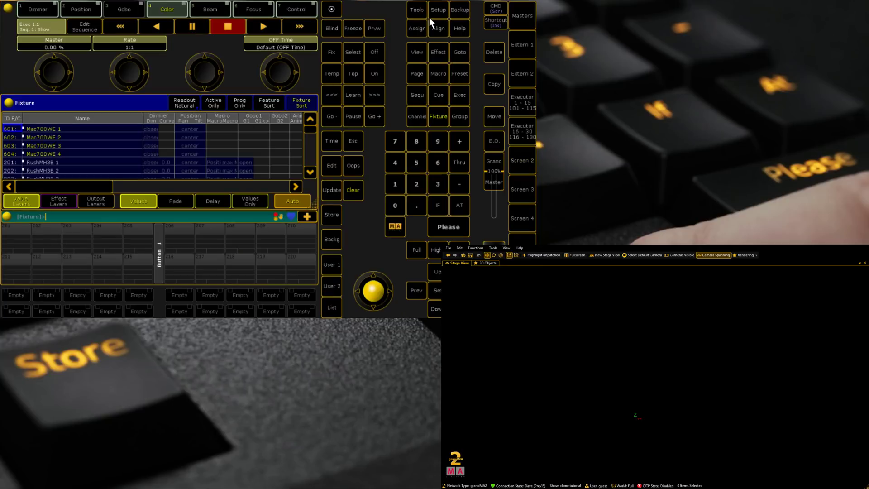
click(438, 11)
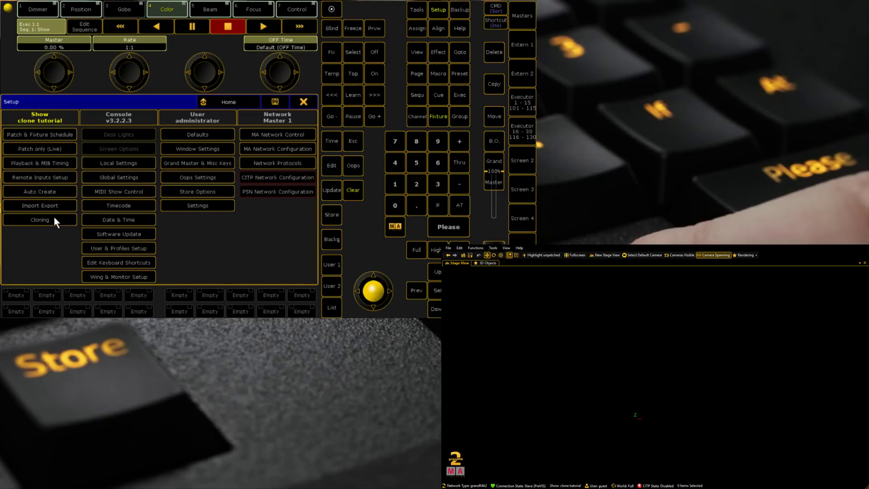
click(39, 220)
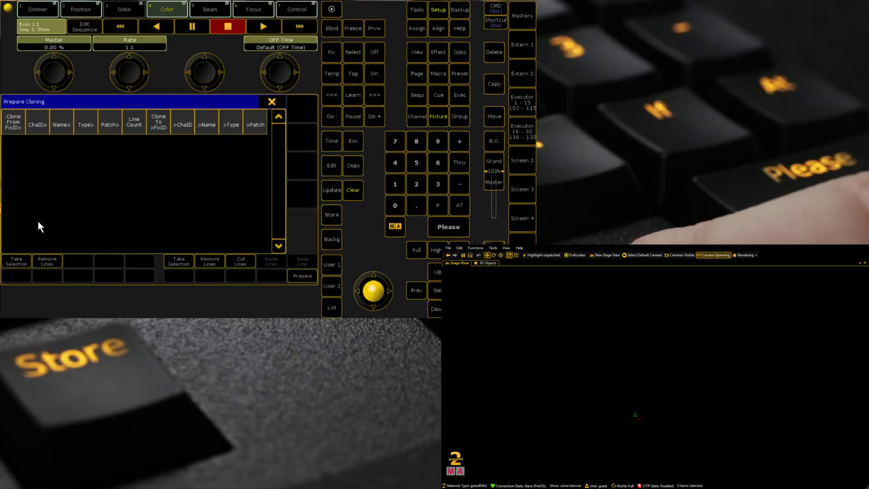
Try pairing fixtures 601 to 604 as clone sources with 701 to 704 as targets, and close the preparation without cloning.
click(13, 262)
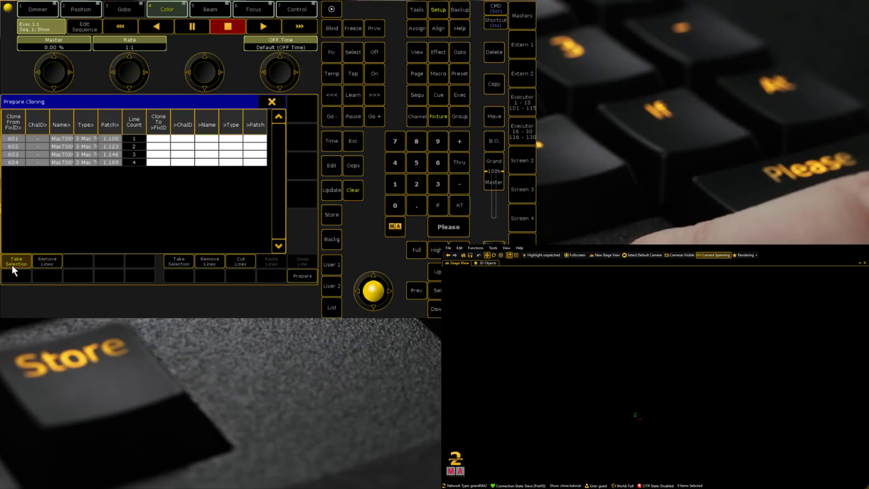
click(353, 195)
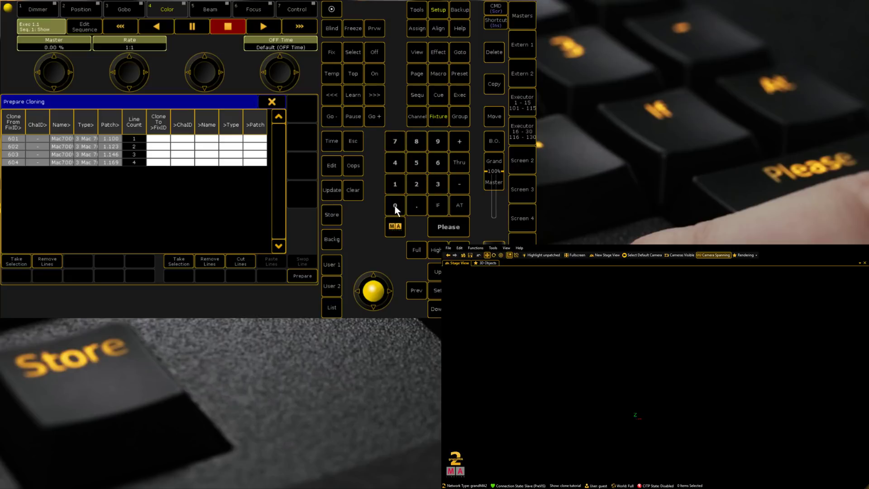
click(430, 154)
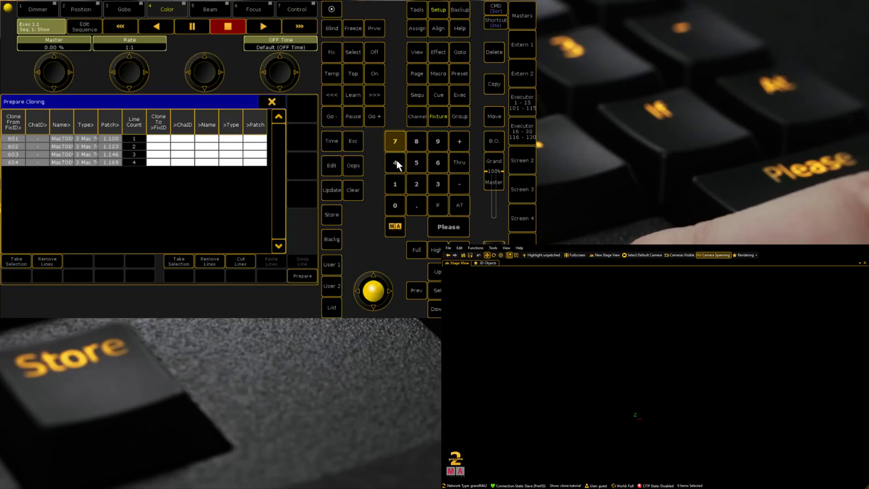
click(393, 203)
click(394, 162)
click(456, 228)
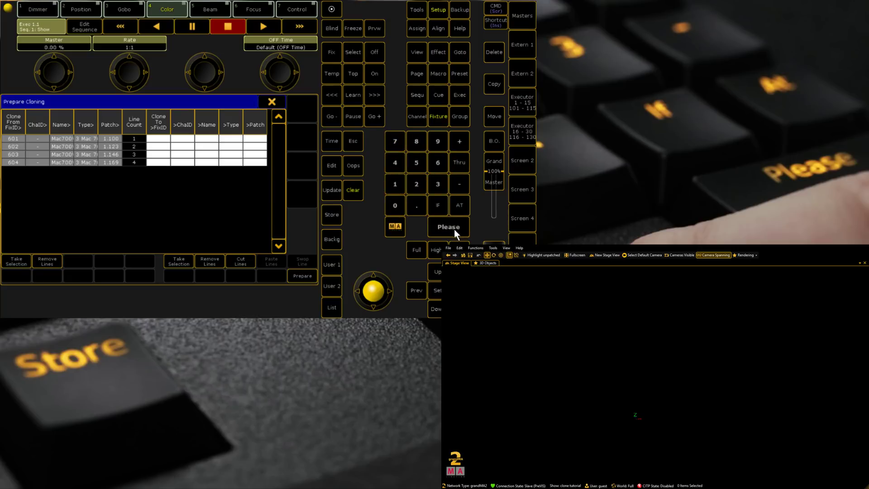
click(176, 262)
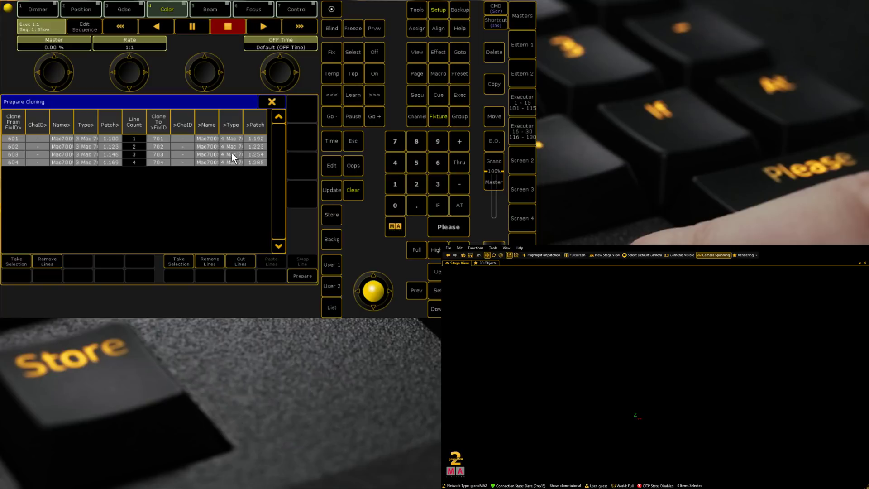
click(356, 193)
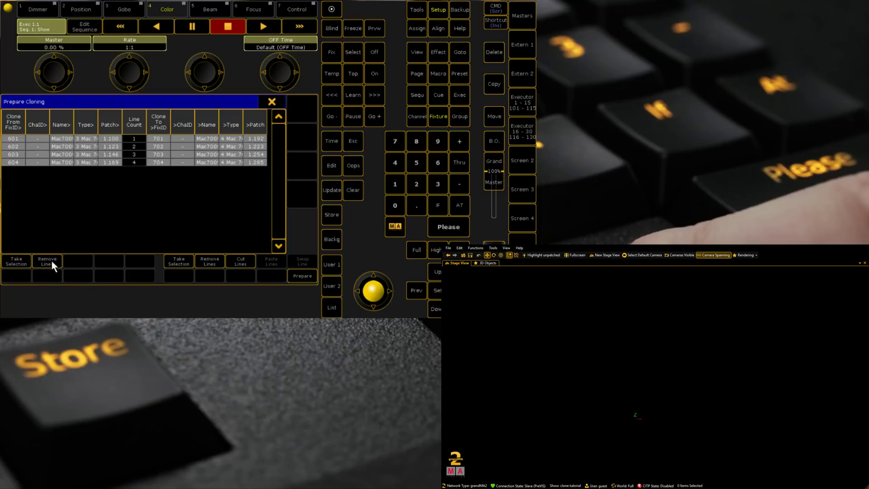
click(272, 103)
Prepare a new cloning list with fixture 601 as the source and fixtures 701 to 704 as targets.
click(39, 219)
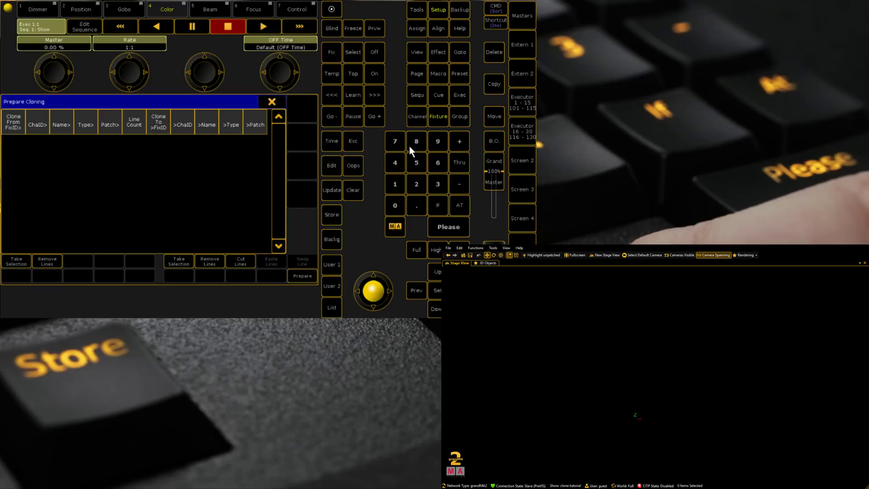
click(440, 226)
click(15, 262)
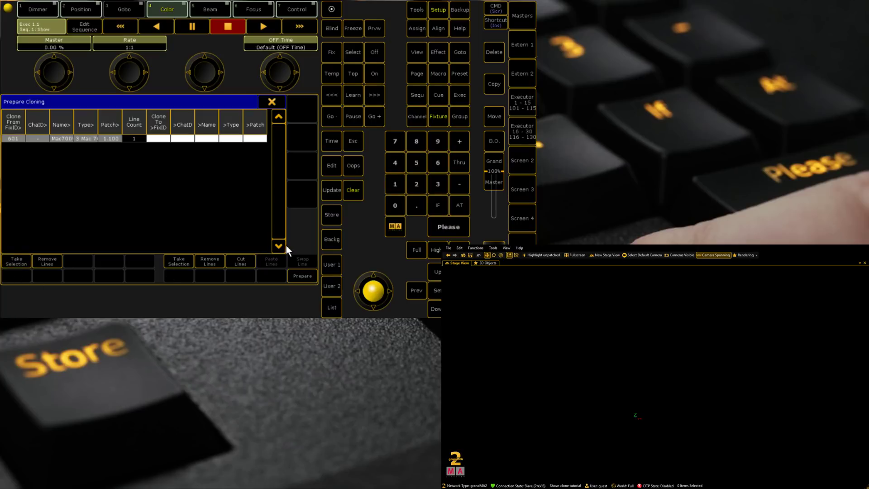
click(355, 191)
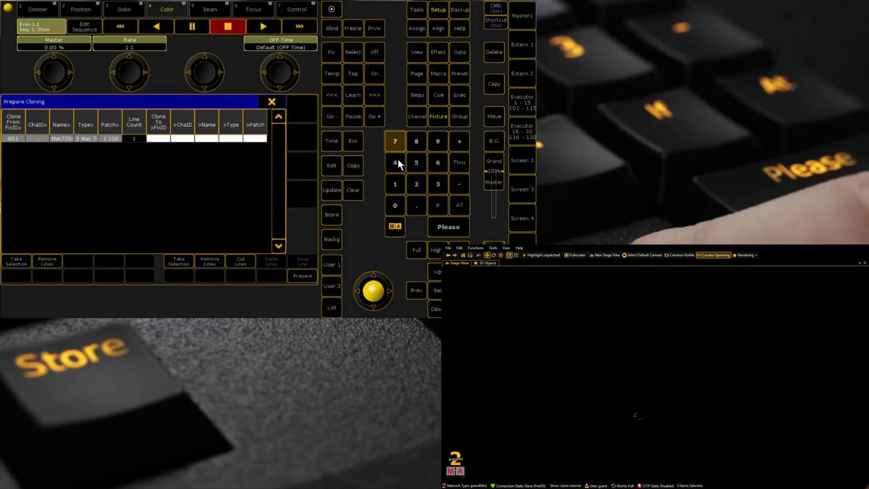
click(453, 228)
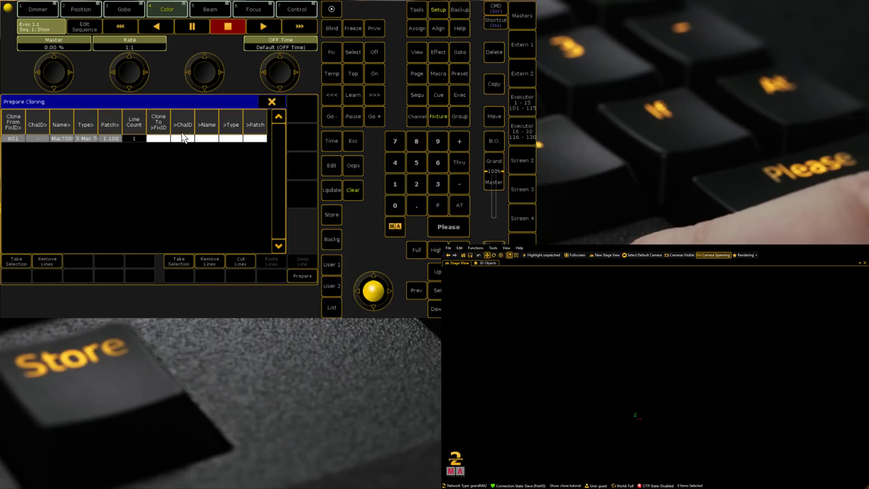
click(182, 260)
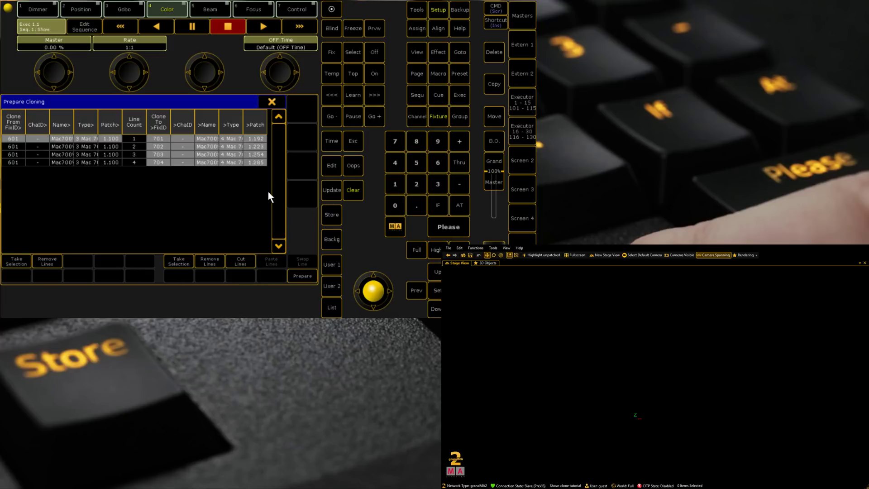
Go on to the cloning scope, view the individual sequence choices, and set the scope back to all sequences.
click(302, 277)
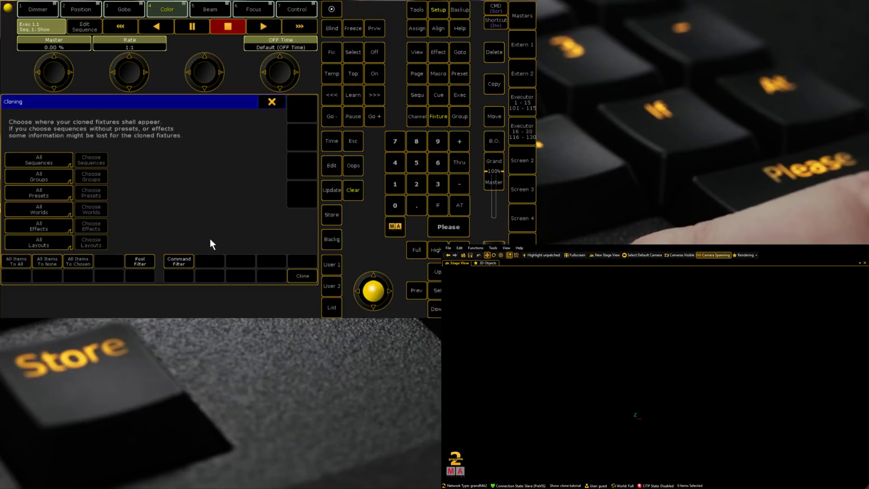
click(62, 179)
click(53, 159)
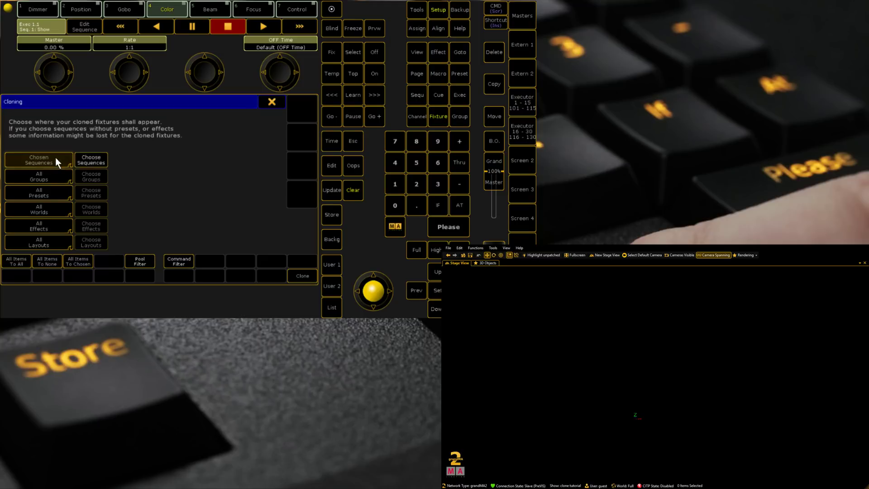
click(92, 159)
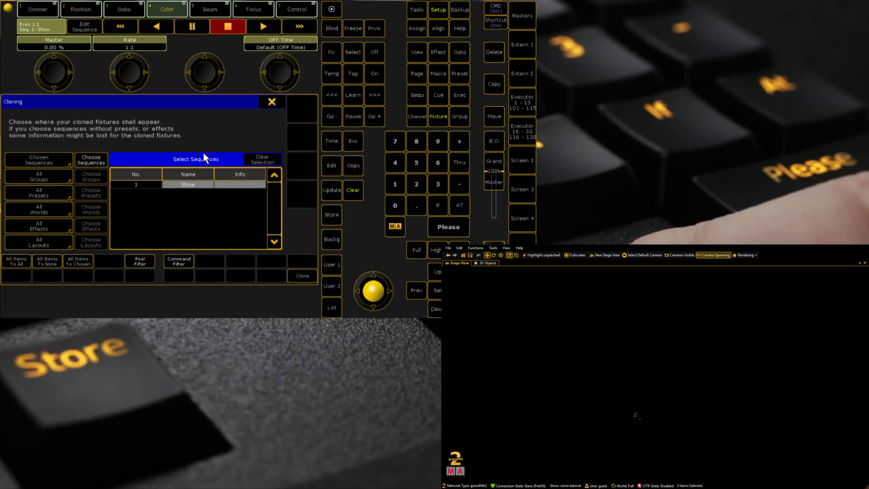
click(22, 159)
click(44, 159)
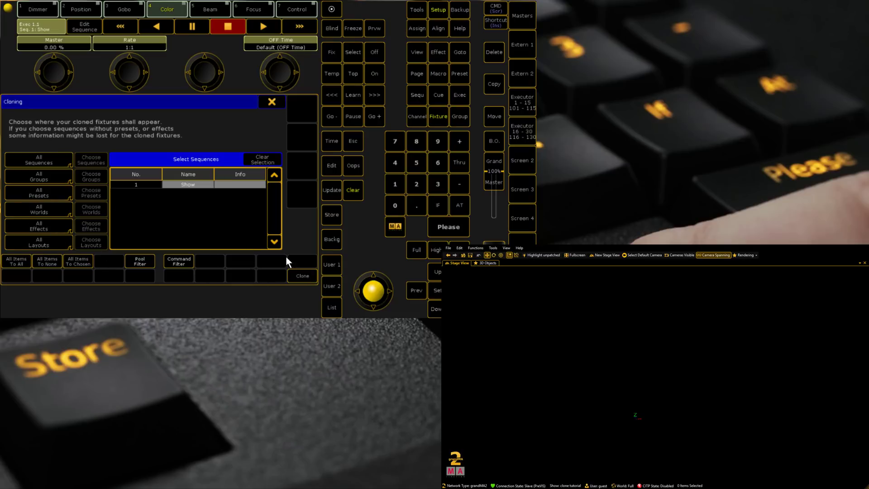
Perform the cloning with the Merge option and close the Cloning dialog.
click(301, 275)
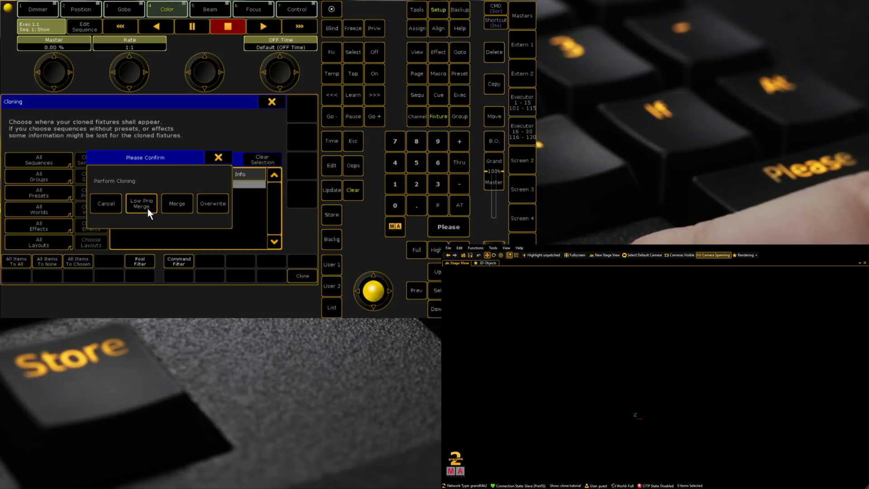
click(177, 204)
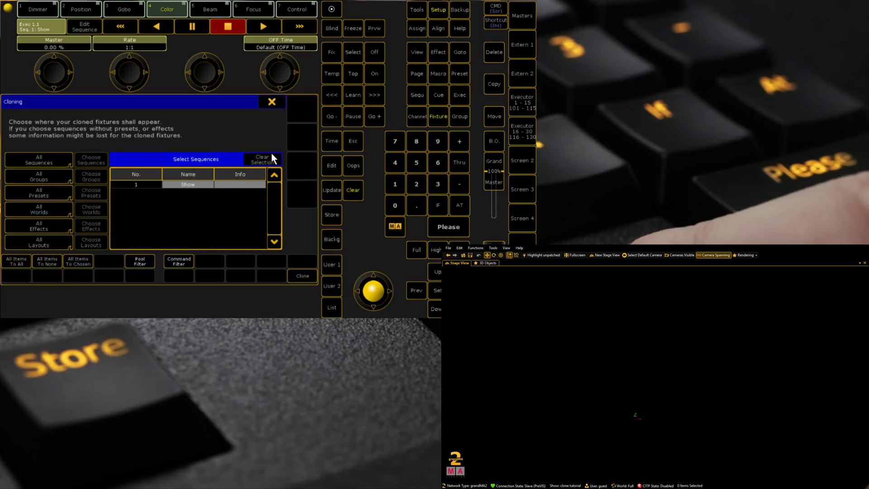
click(272, 102)
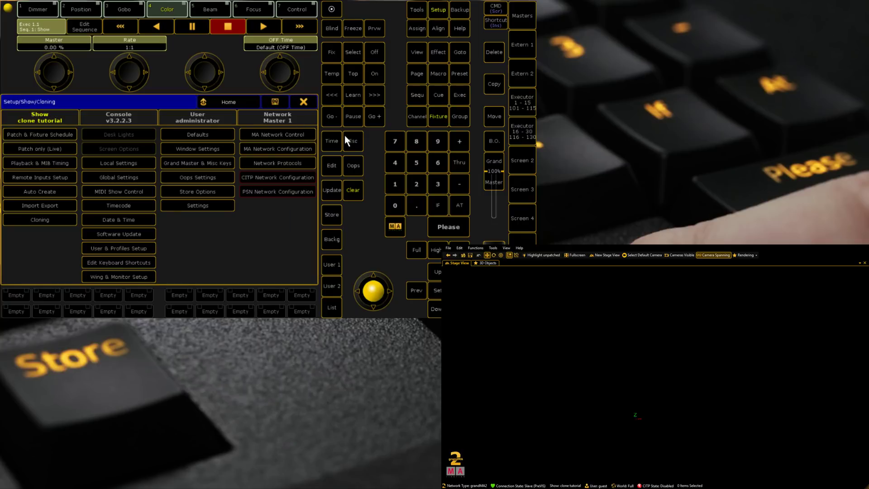
Play the Show executor's cues 1 to 5 at 100% to check the cloned fixtures, and return its fader to zero.
click(524, 105)
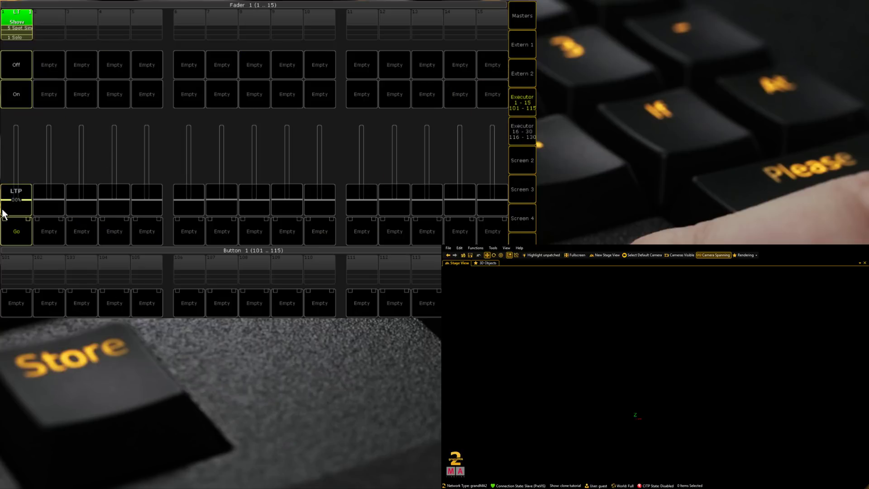
drag(26, 195, 33, 96)
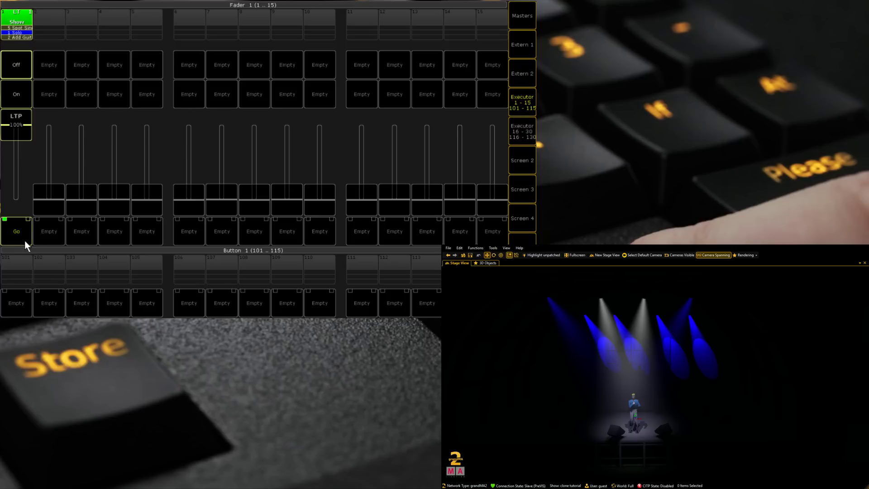
click(28, 220)
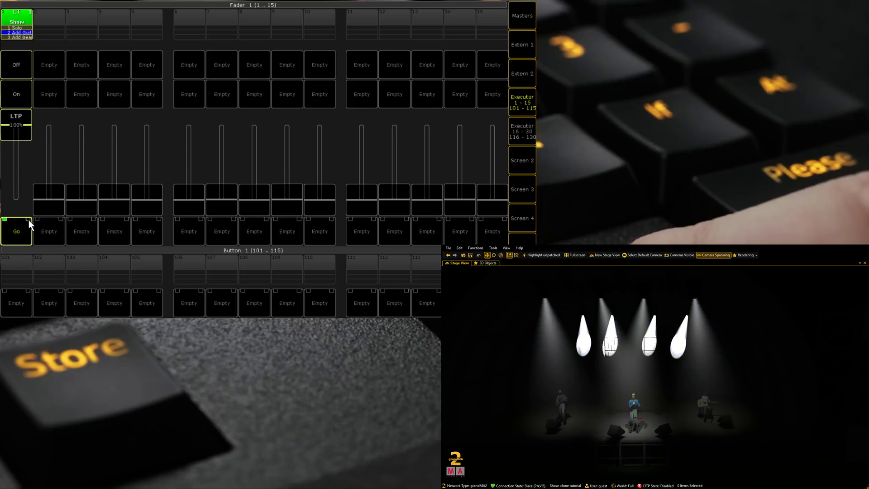
click(28, 220)
click(29, 220)
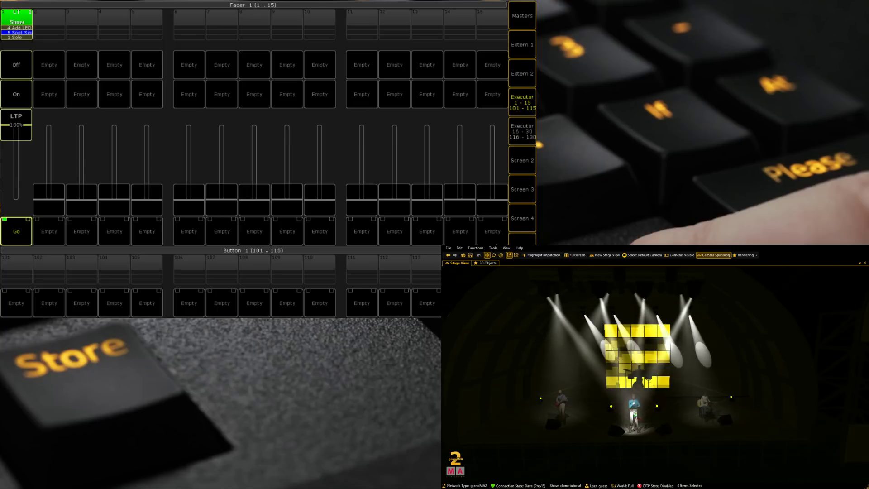
drag(18, 118, 16, 199)
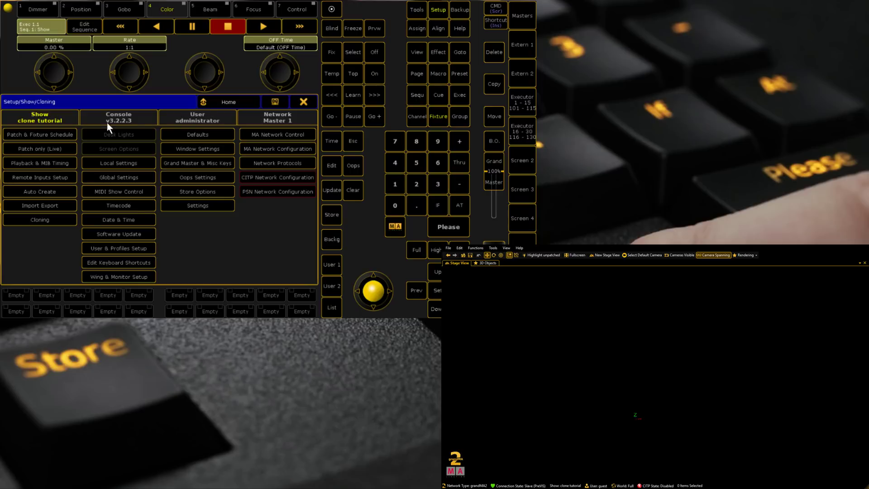
Prepare a new cloning list with fixtures 601 to 604 as the sources and fixtures 701 to 704 as the targets.
click(40, 219)
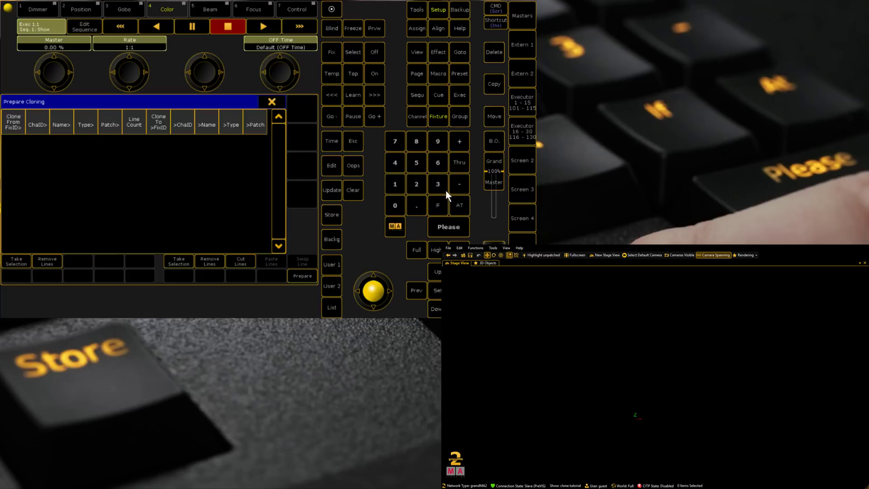
key(1)
click(450, 227)
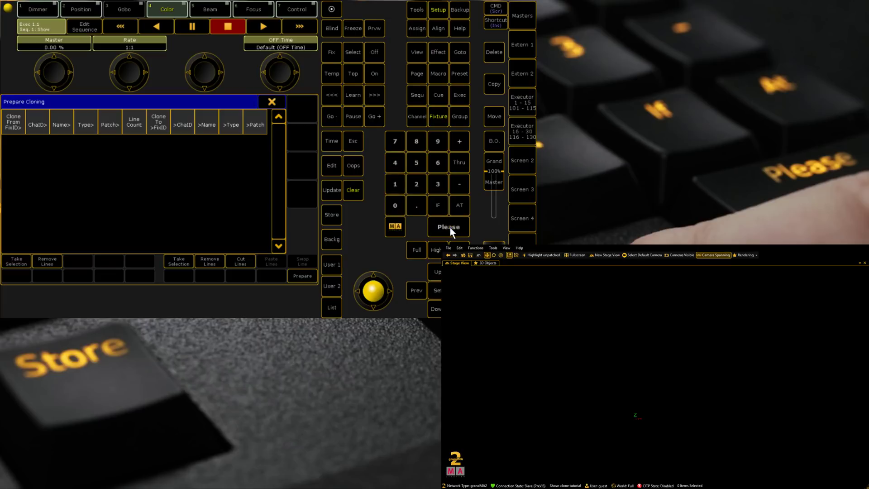
click(18, 256)
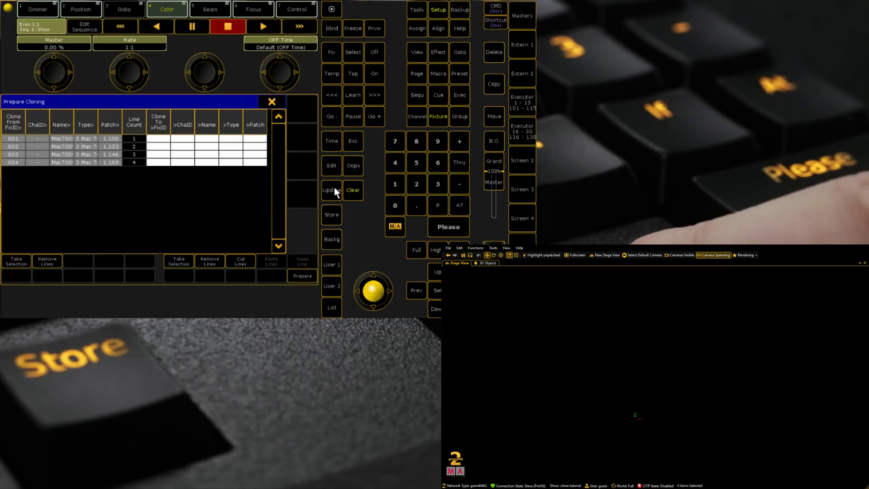
click(350, 189)
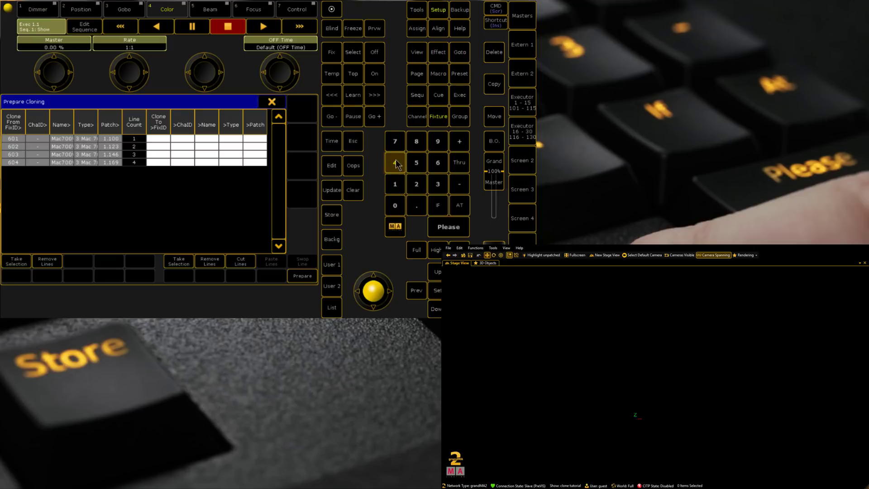
click(459, 230)
click(178, 261)
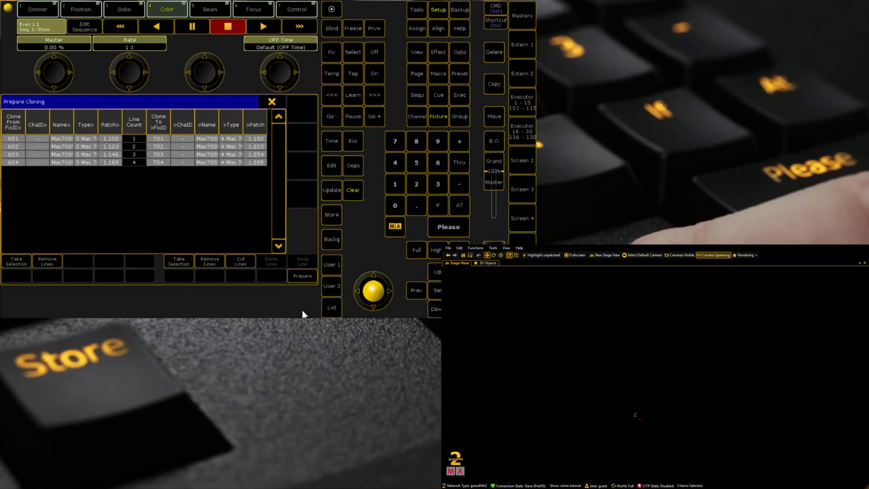
Perform the cloning to all items with the Merge option, and check it by raising the Show executor's fader to 100%.
click(303, 275)
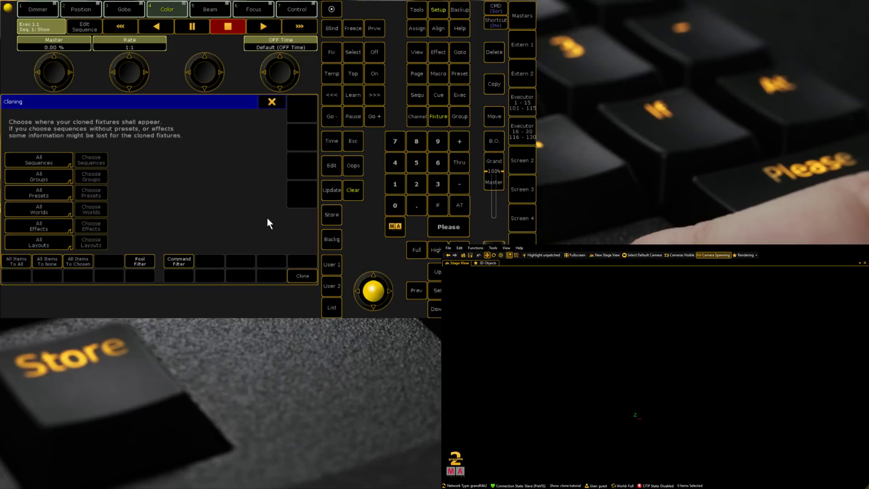
click(301, 276)
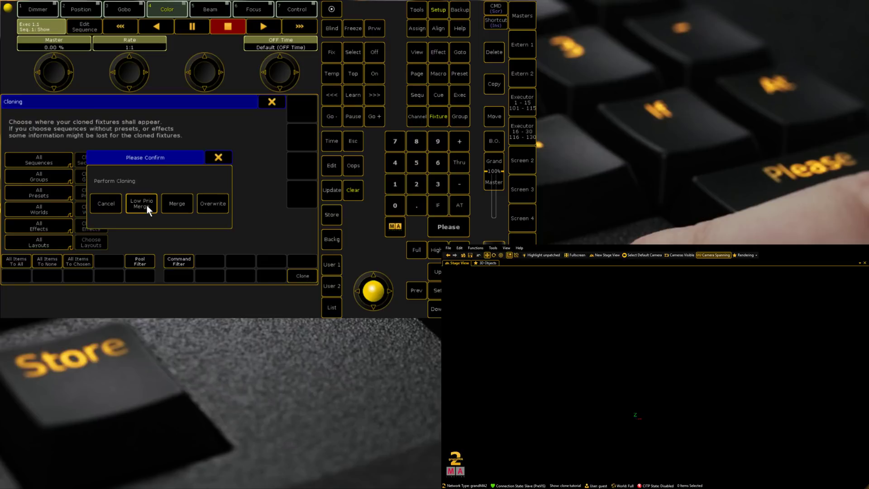
click(175, 206)
click(271, 102)
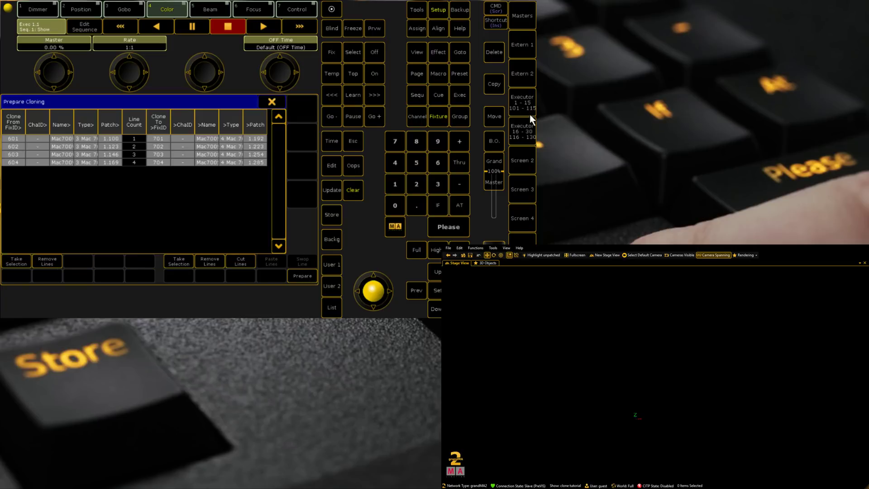
click(525, 108)
drag(21, 185, 20, 121)
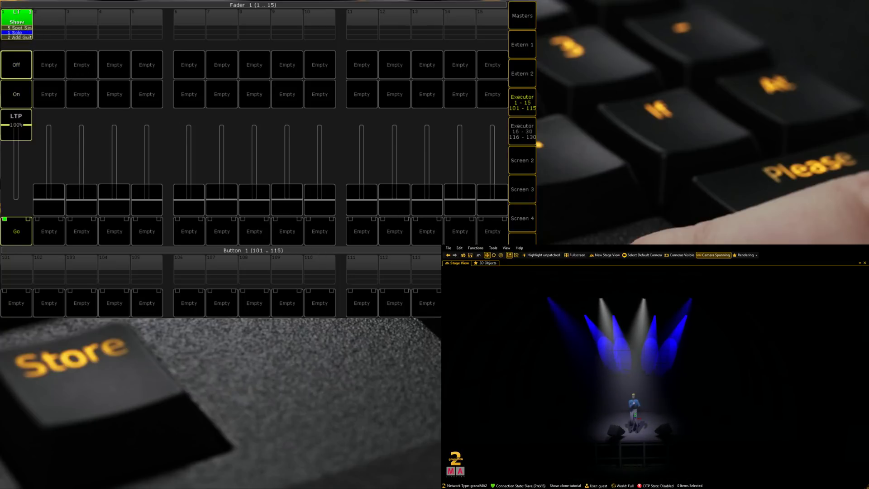
Reload the show file clone tutorial.show.gz and return the Show executor's fader to zero.
click(523, 241)
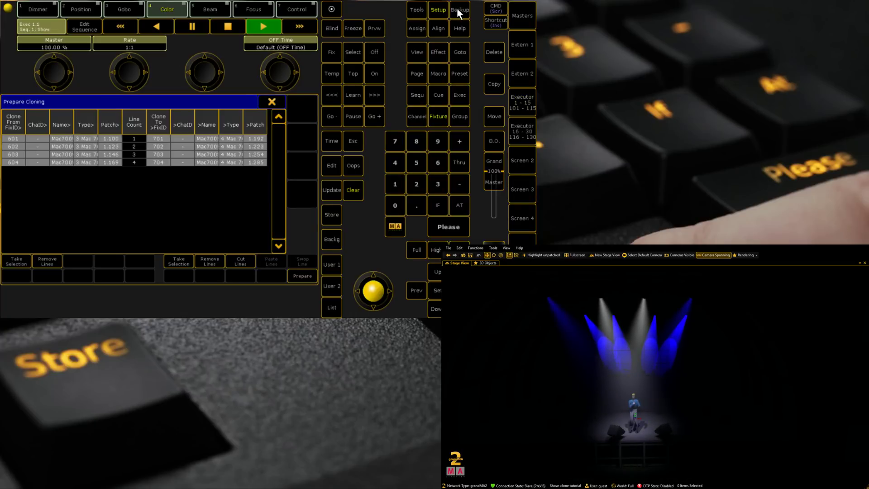
click(460, 11)
click(151, 168)
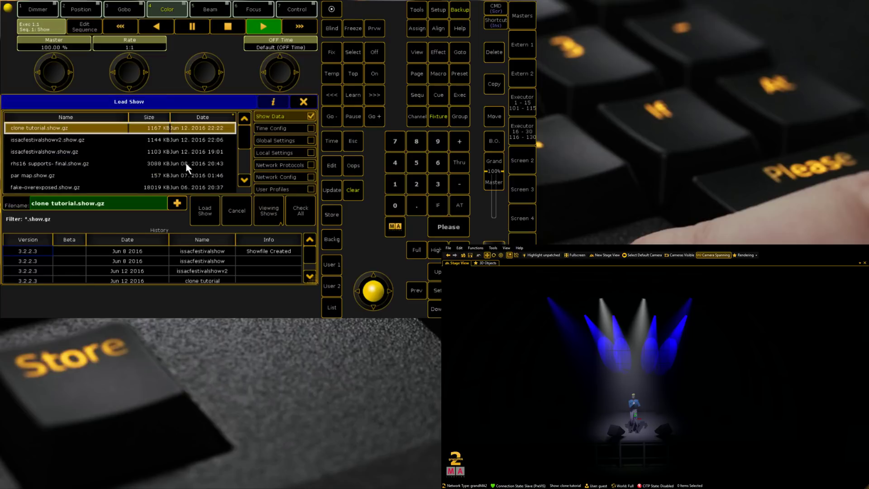
click(209, 213)
click(154, 206)
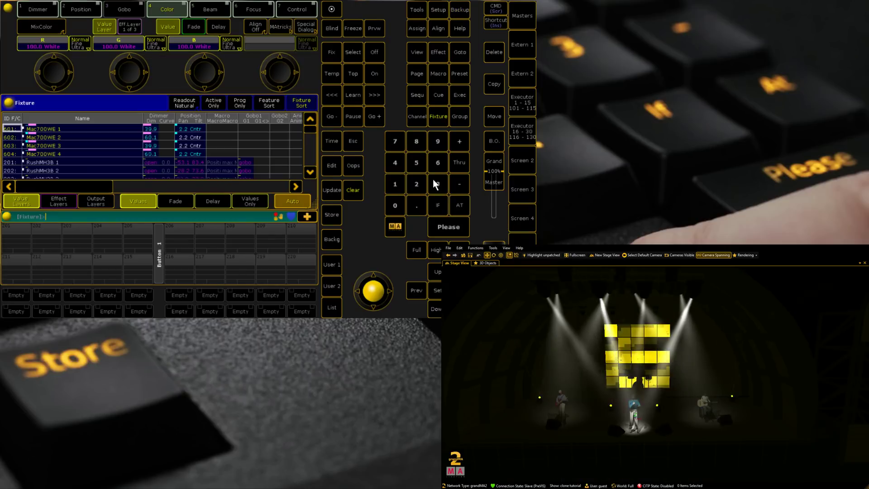
click(518, 104)
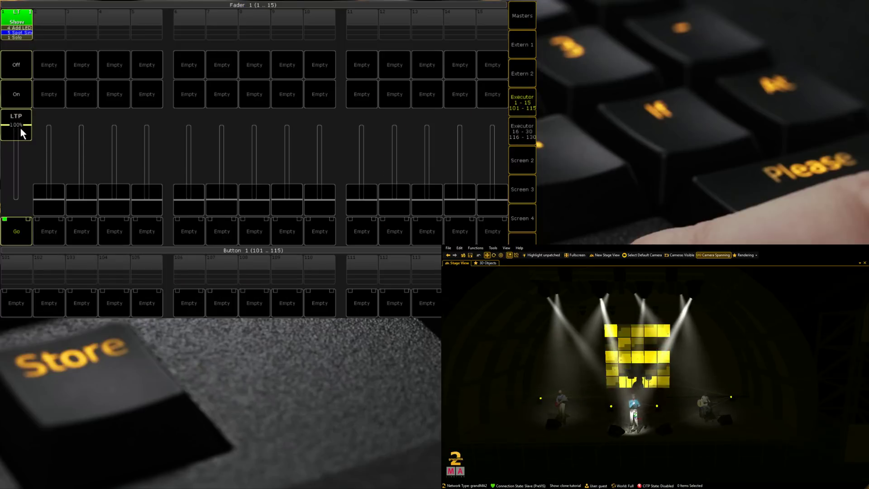
drag(20, 128, 7, 279)
click(517, 237)
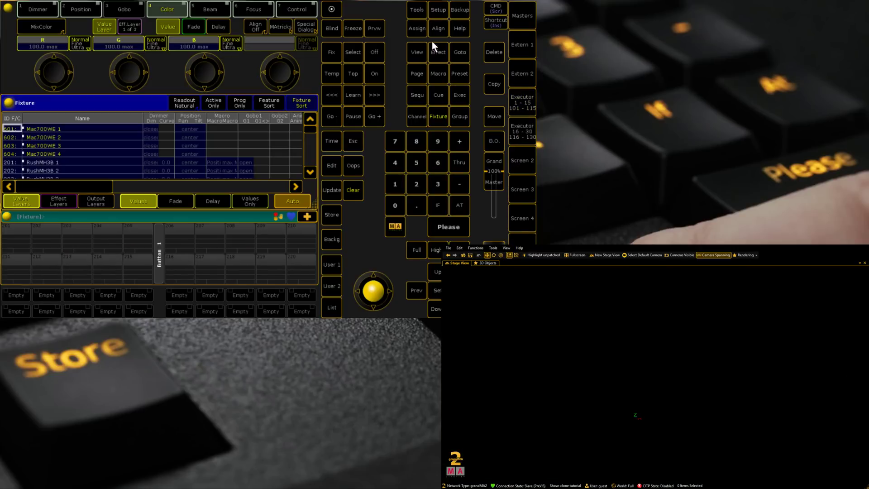
Start a new cloning list with the old selection cleared, and take fixtures 601 to 604 as the sources.
click(438, 10)
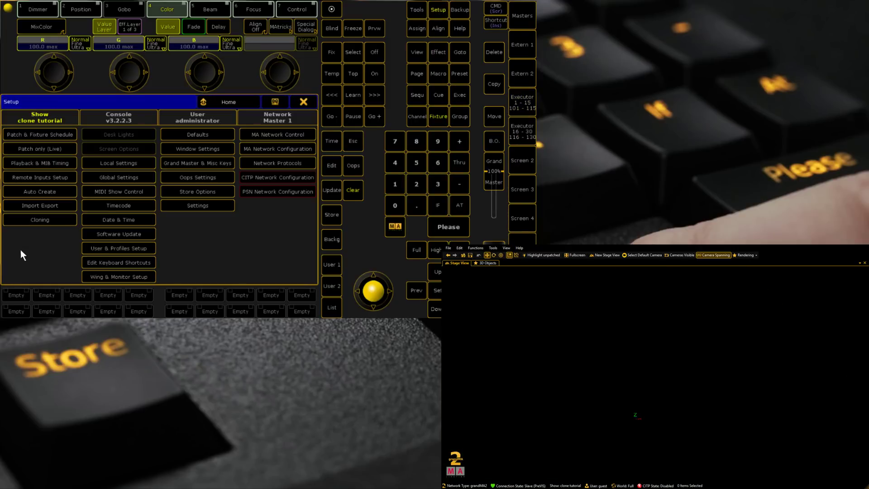
click(353, 190)
click(37, 220)
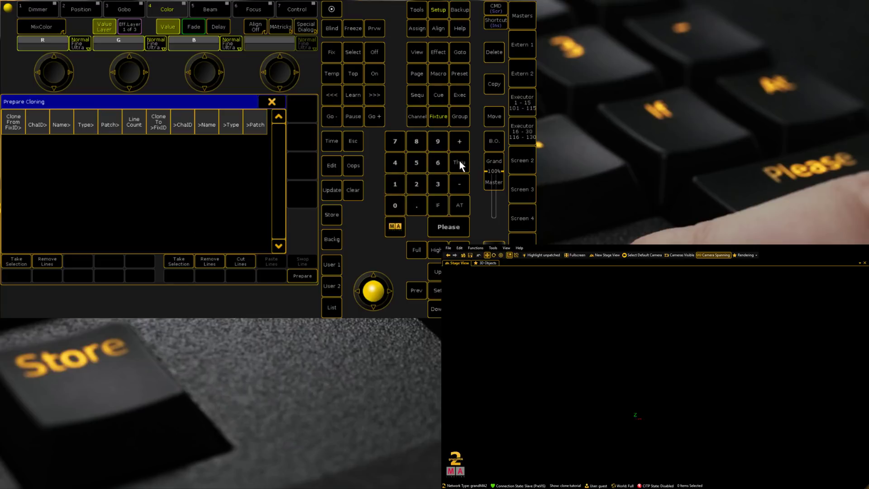
click(392, 163)
click(449, 227)
click(24, 267)
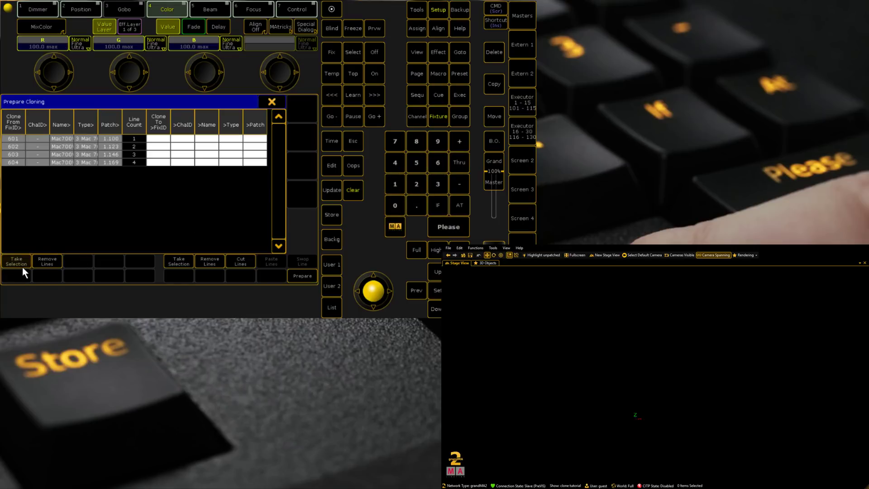
Clear the selection and add fixtures 701 to 704 as the clone targets.
click(352, 190)
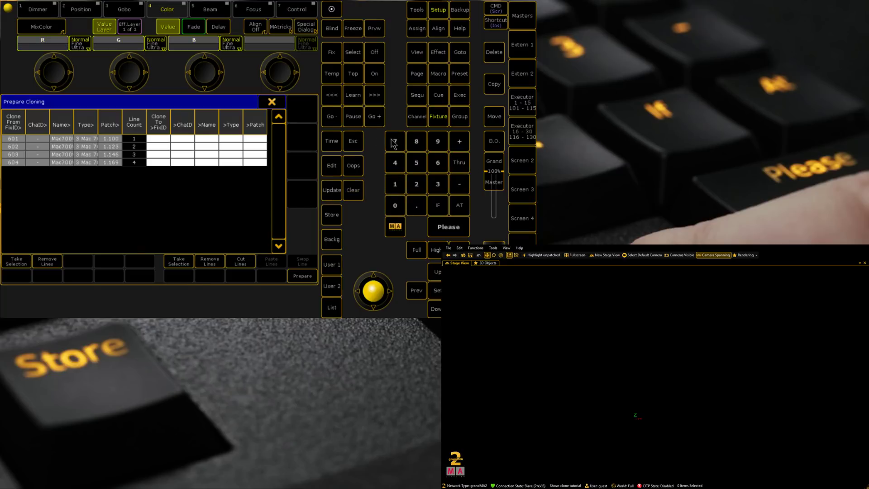
click(395, 141)
click(395, 205)
click(394, 163)
click(448, 226)
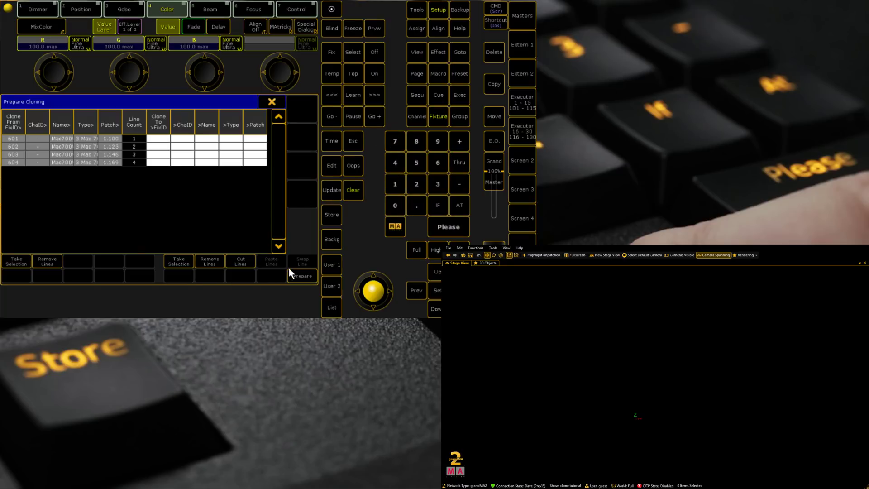
click(180, 262)
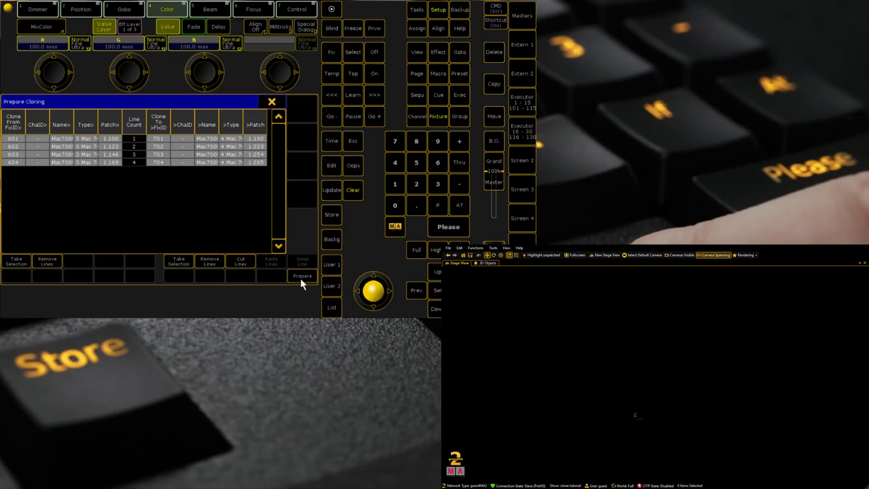
Clone the prepared fixtures to all items with the Merge option, and close the cloning and setup windows.
click(302, 276)
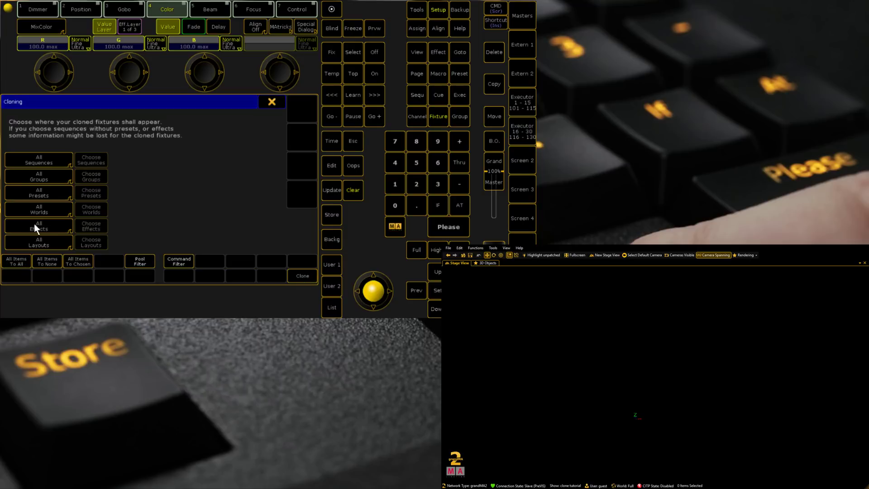
click(302, 276)
click(178, 209)
click(273, 101)
click(273, 102)
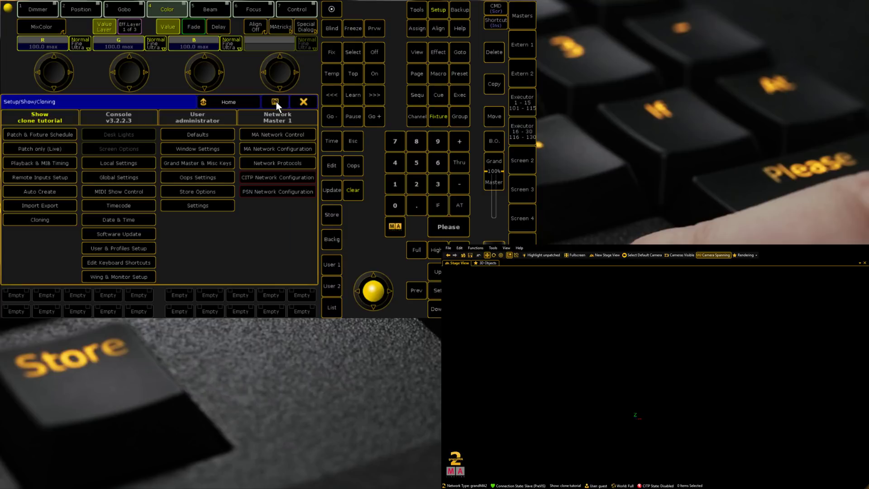
click(303, 102)
Run through the Show executor's cues at 100% from cue 1 to check the cloned fixtures, and return its fader to zero.
click(522, 103)
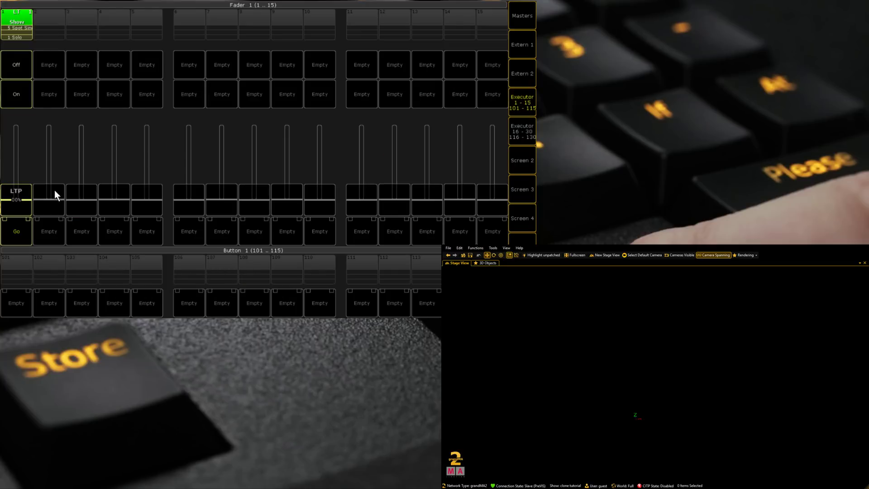
drag(16, 195, 15, 119)
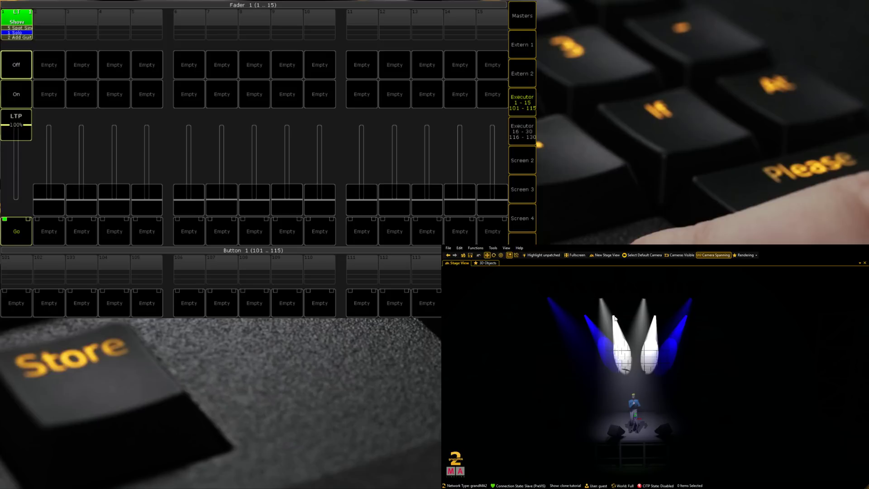
click(20, 234)
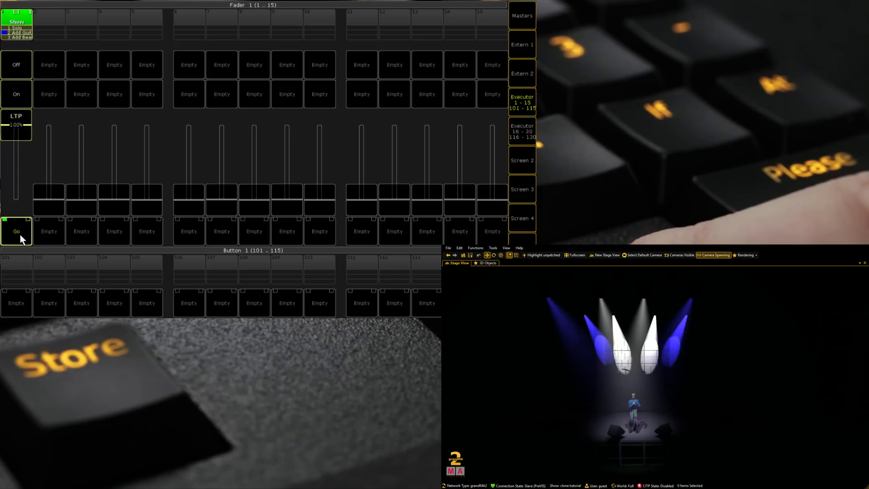
click(20, 235)
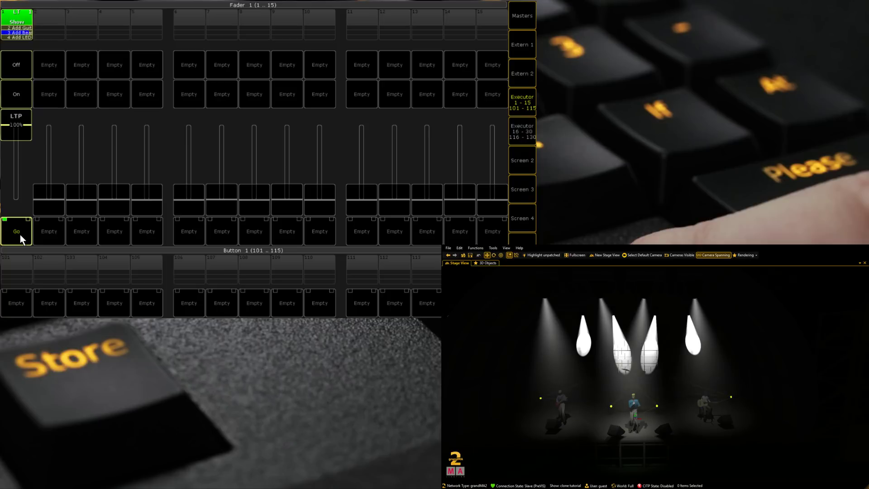
click(20, 235)
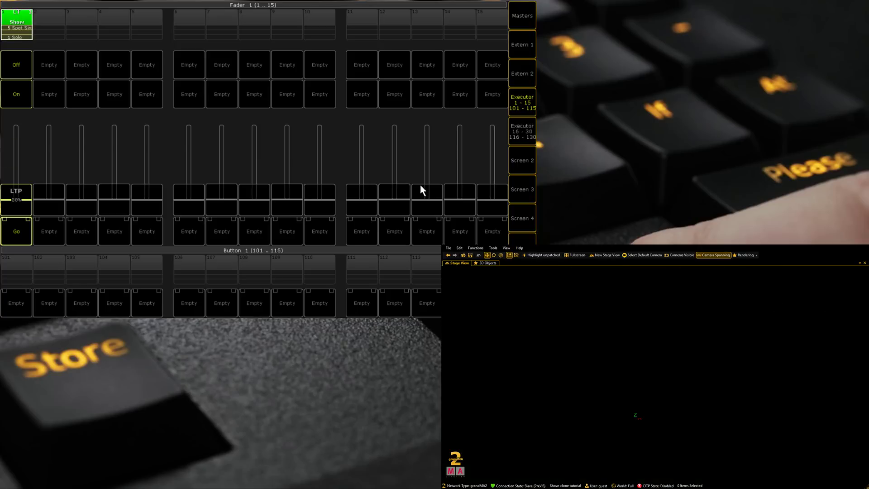
Check which fixtures belong to the All Mac 700 Wash Extended group, and select only fixtures 601 Thru 604 instead.
click(525, 161)
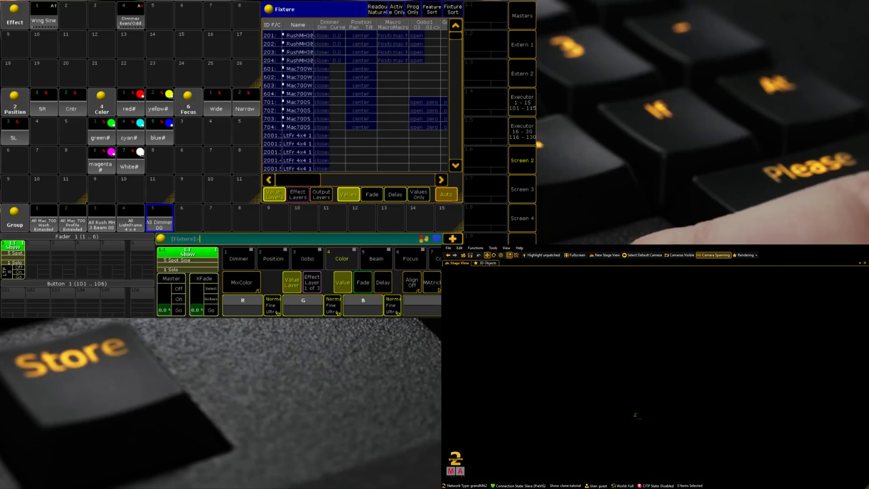
click(42, 220)
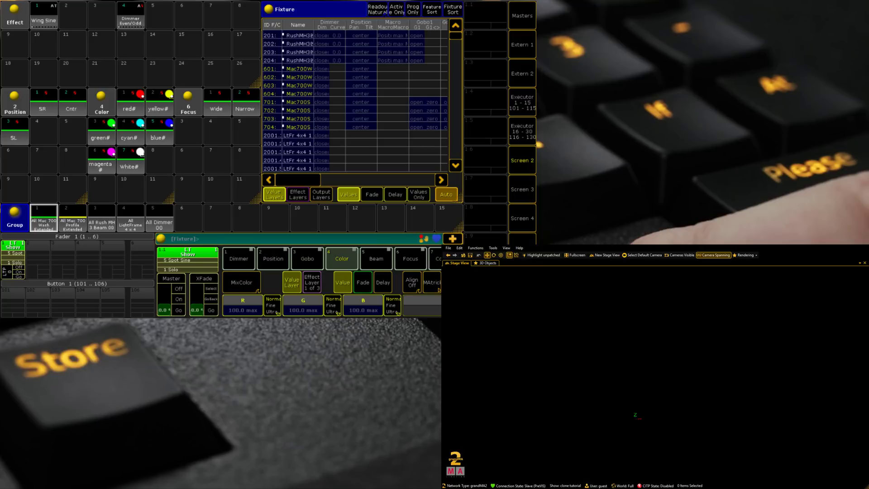
click(322, 239)
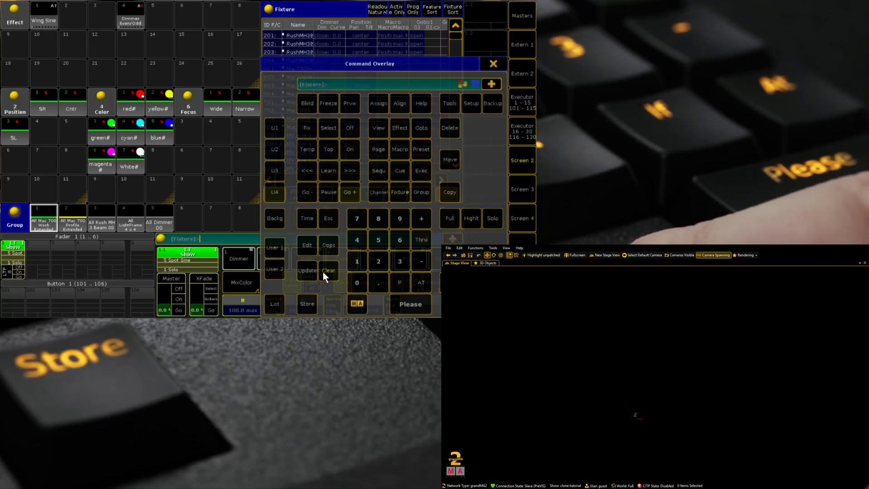
click(400, 239)
click(357, 280)
click(355, 263)
click(419, 240)
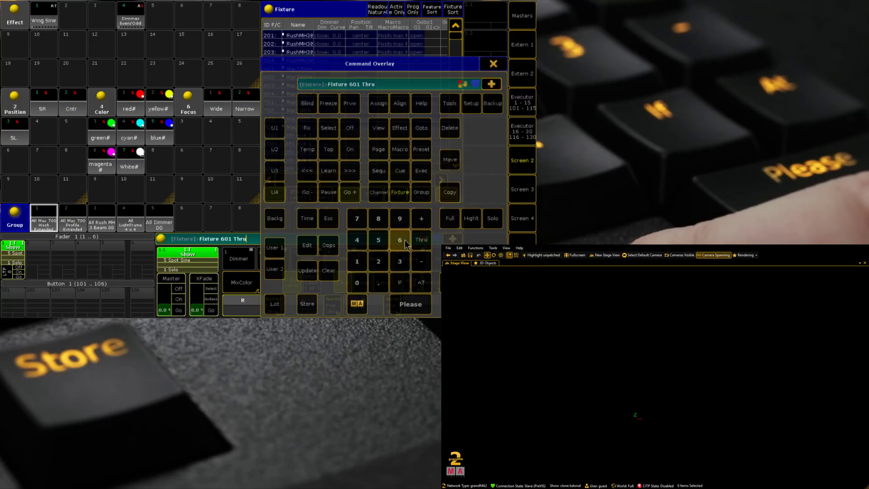
click(400, 239)
click(353, 278)
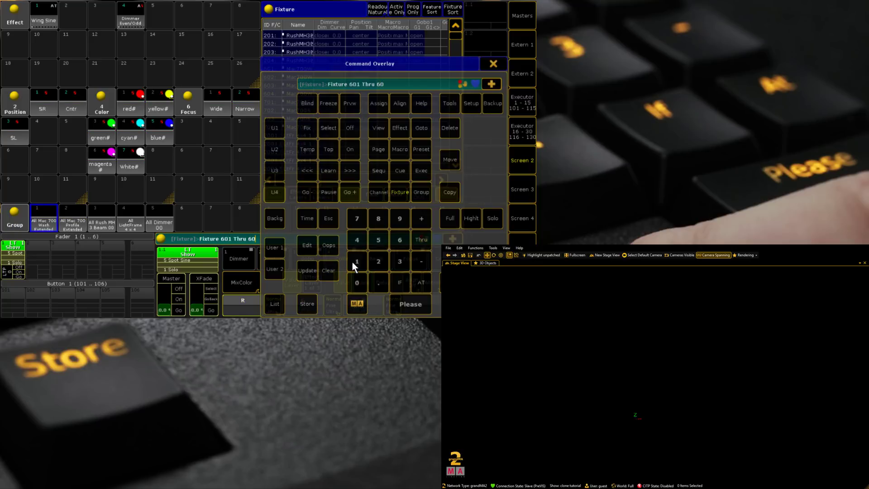
click(412, 308)
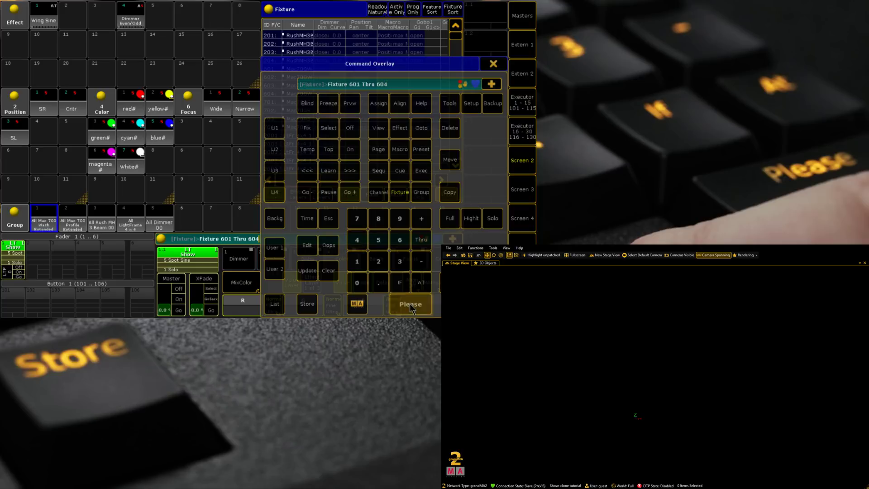
Store the selected fixtures to the existing group 1, All Mac 700 Wash Extended.
click(306, 304)
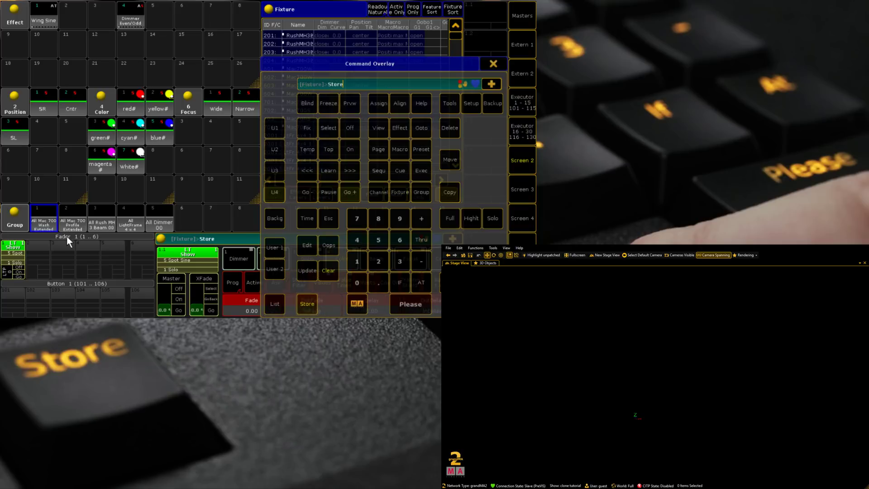
click(43, 224)
click(214, 173)
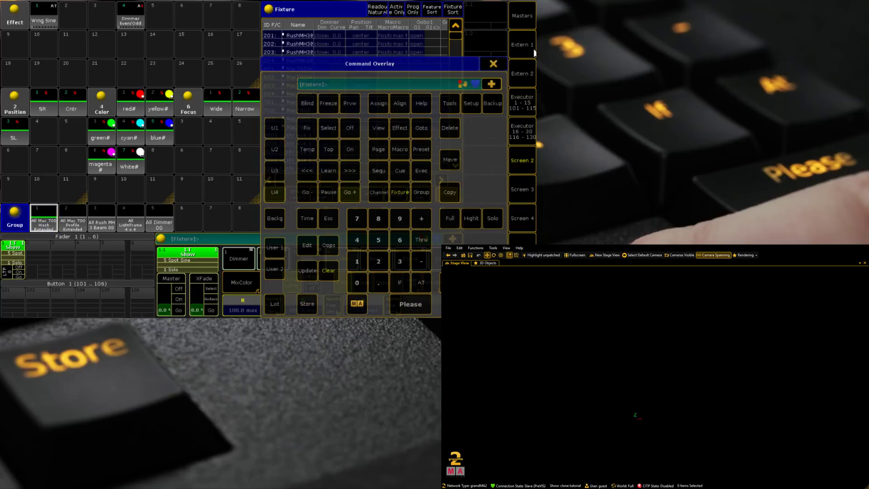
Clear the current fixture selection from the programmer and close the command overlay.
click(492, 64)
click(452, 238)
click(324, 272)
click(492, 64)
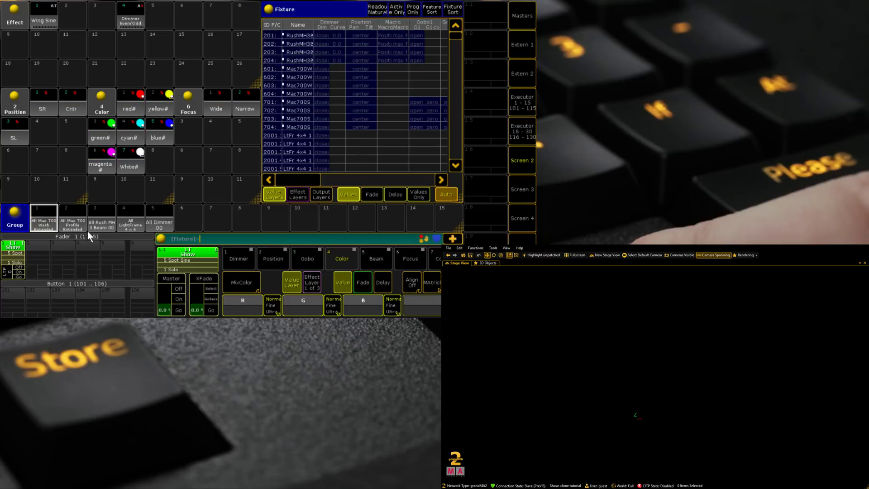
Select the All Mac 700 Profile Extended group, recall the Cntr position preset and set the fixtures to full intensity.
click(78, 215)
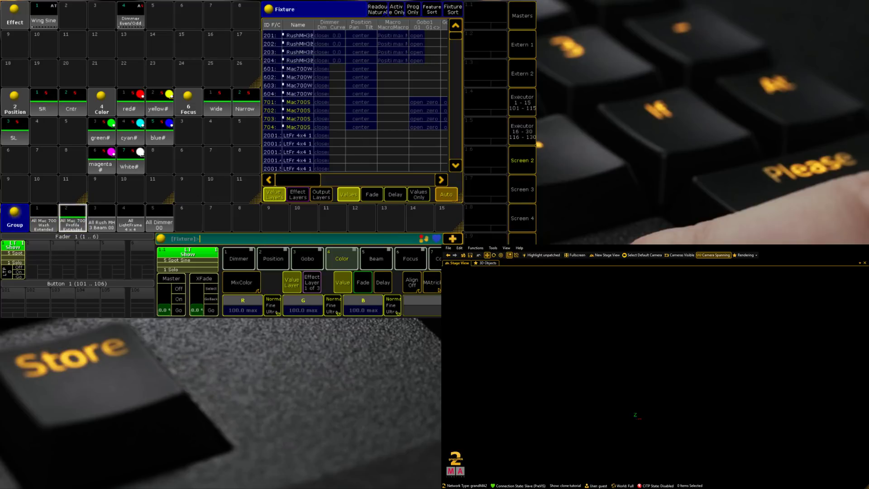
click(73, 107)
click(452, 239)
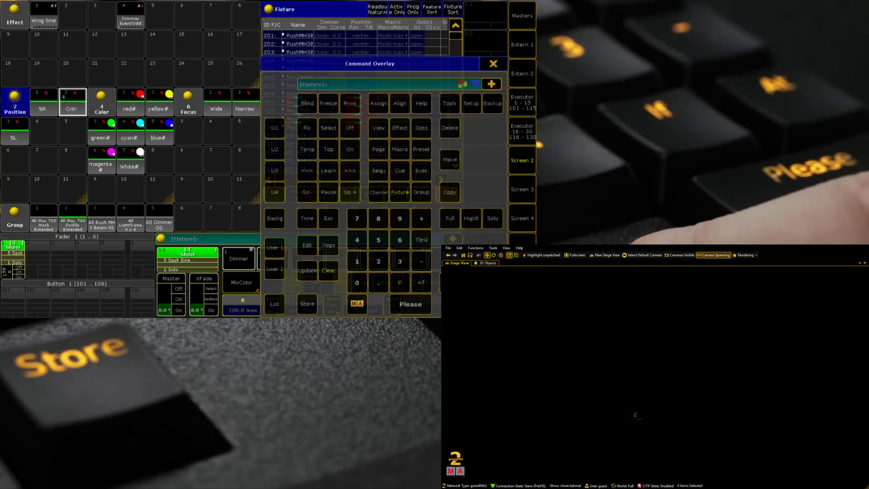
double_click(421, 284)
click(494, 64)
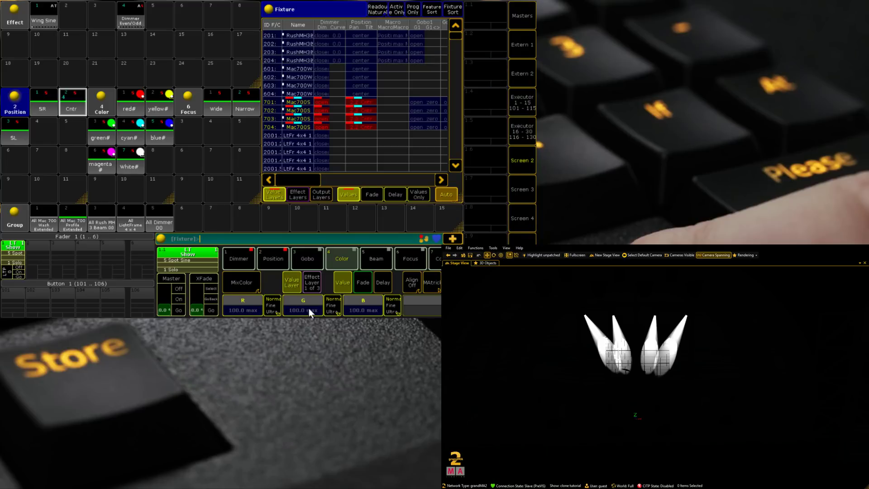
Try to correct the aim of fixtures 701–704 by adjusting their tilt up and down.
click(510, 238)
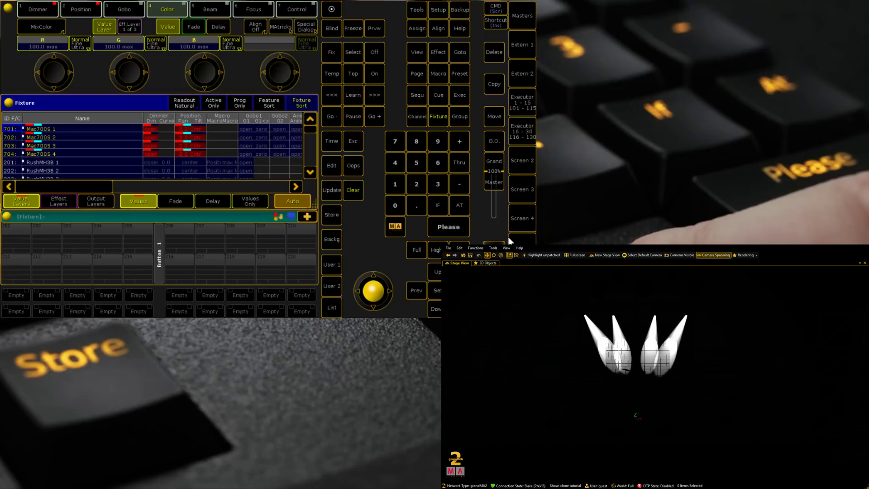
click(78, 13)
scroll(125, 78, up, 10)
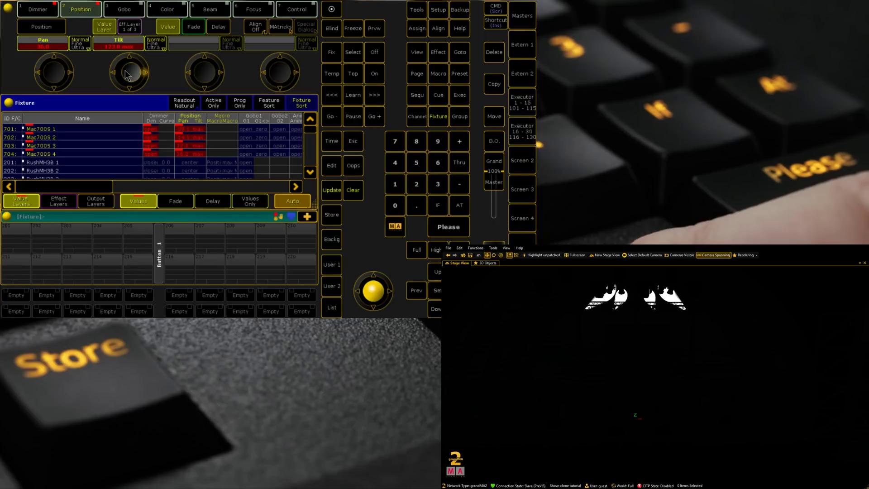
scroll(126, 74, down, 10)
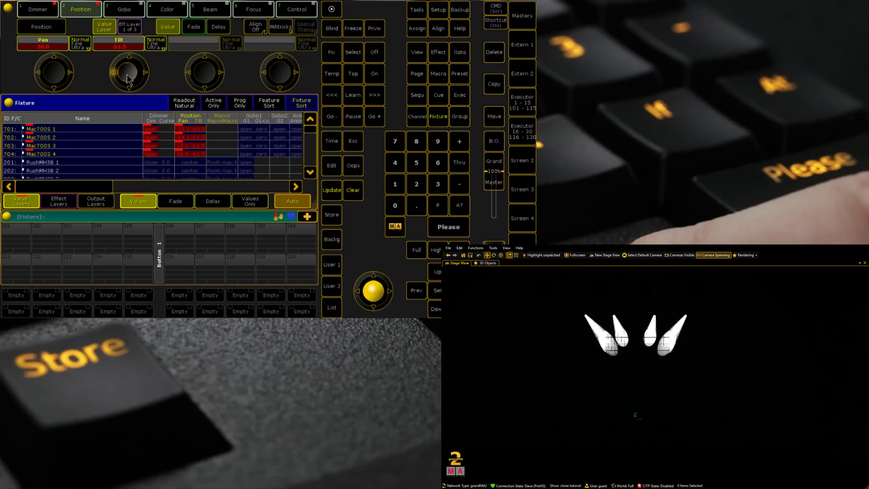
scroll(127, 75, up, 3)
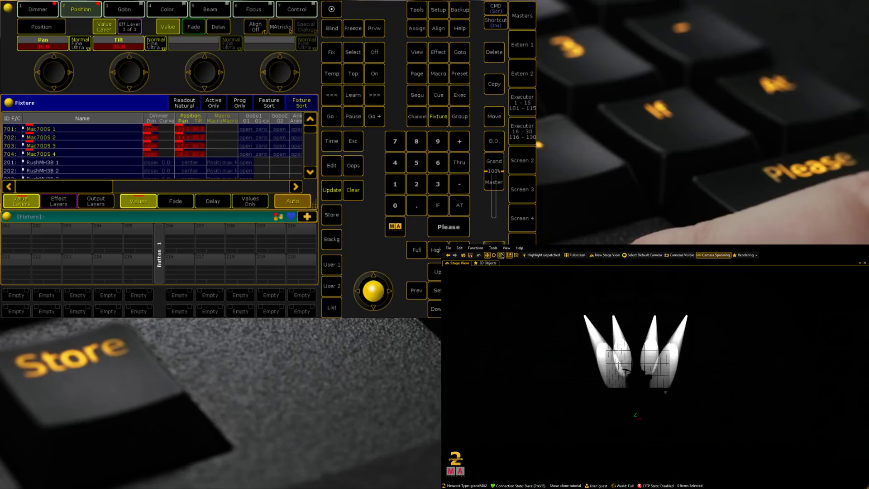
Aim fixtures 701–704 at the centre-stage performer in the stage view and update the Cntr position preset.
click(640, 417)
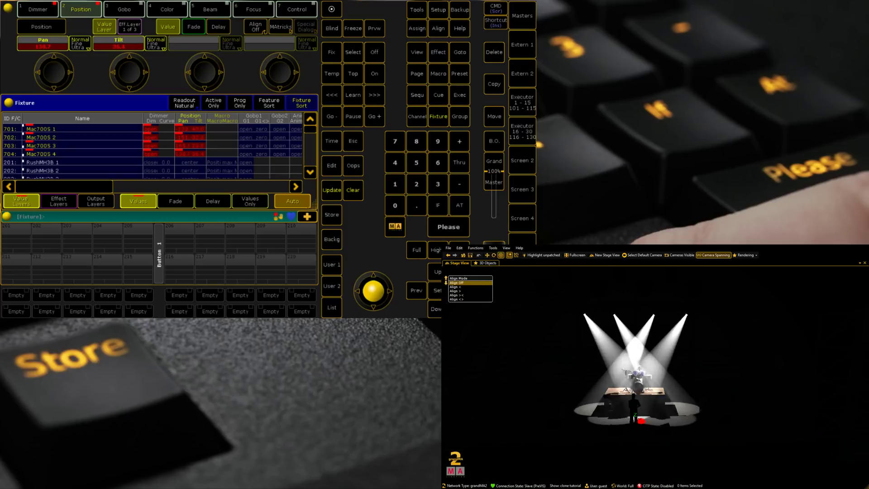
drag(639, 425, 634, 433)
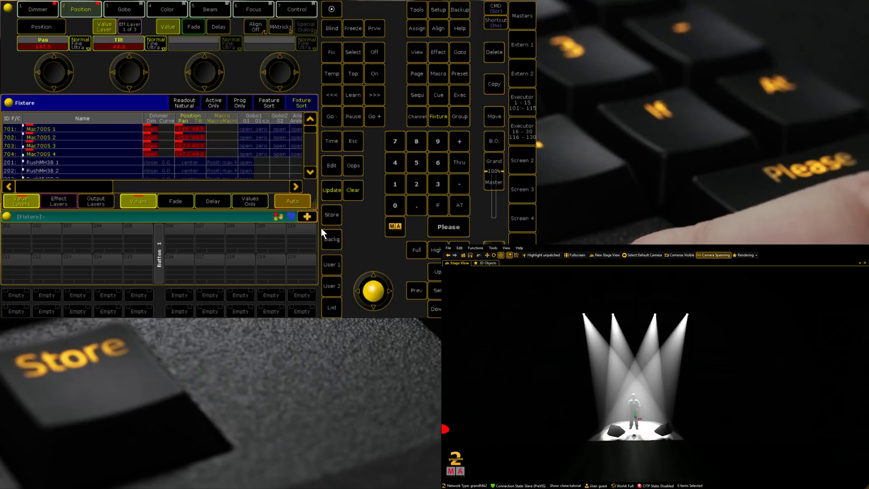
click(333, 190)
click(19, 267)
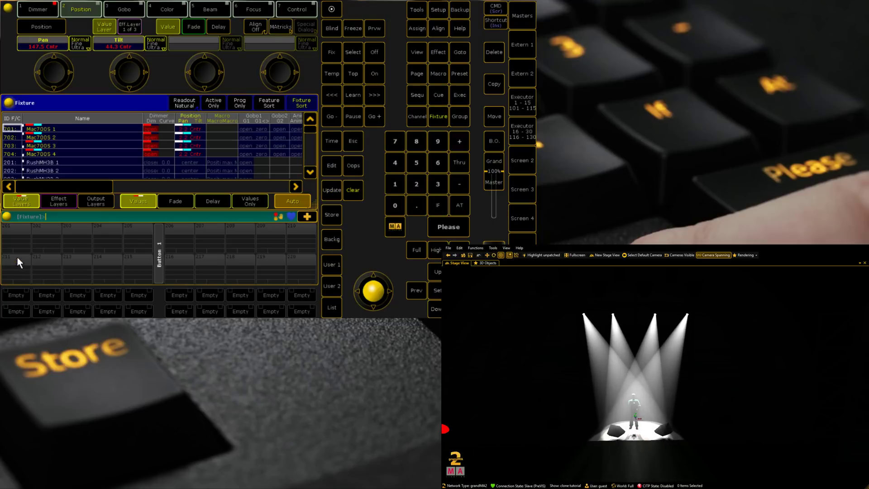
Recall the SL position preset, aim the fixtures at the seated stage-left performer in the stage view, and update the preset.
click(515, 166)
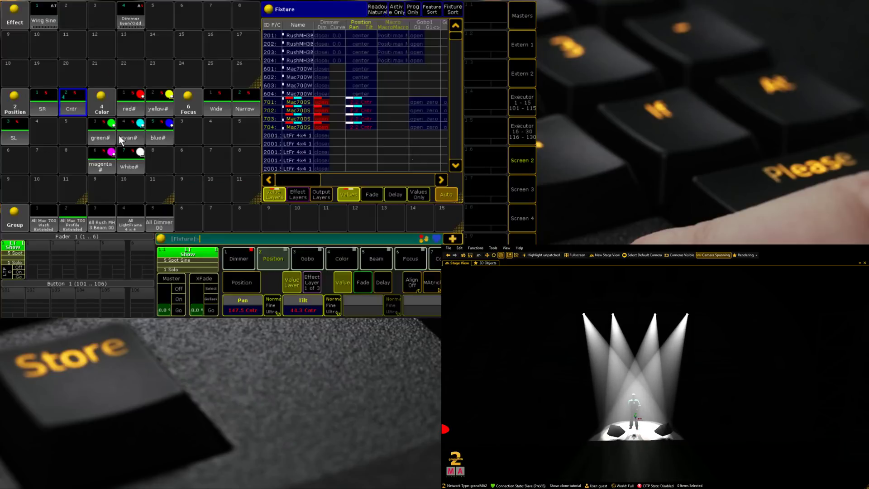
click(17, 134)
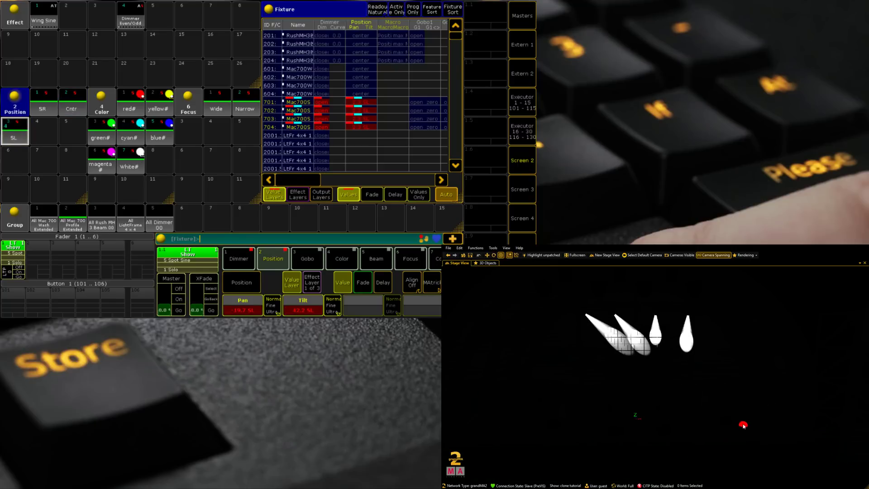
mouse_move(712, 421)
mouse_down()
mouse_move(563, 426)
mouse_move(575, 419)
mouse_up()
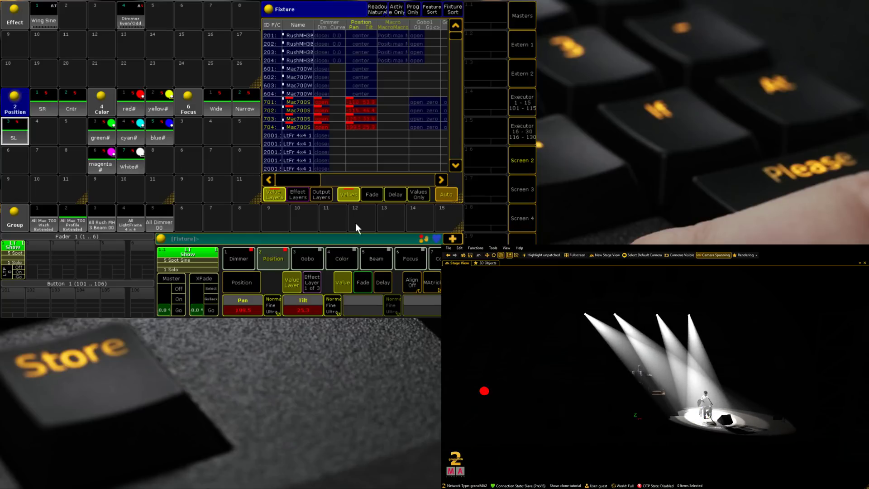
click(273, 239)
click(304, 268)
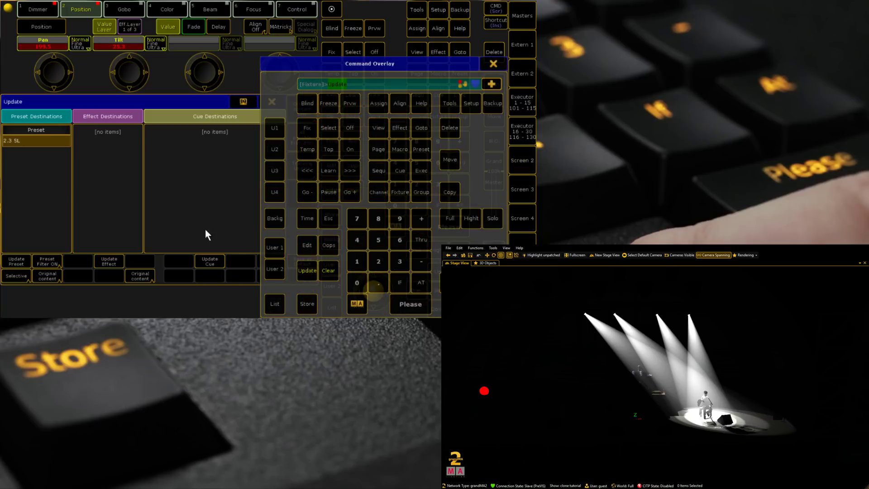
click(17, 263)
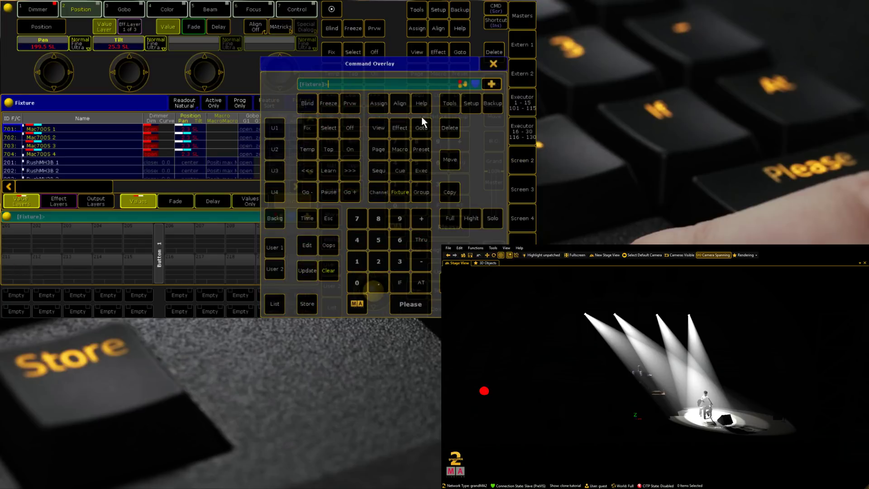
click(492, 62)
Recall the SR position preset, aim the fixtures at the standing stage-right performer in the stage view, and update the preset.
click(514, 165)
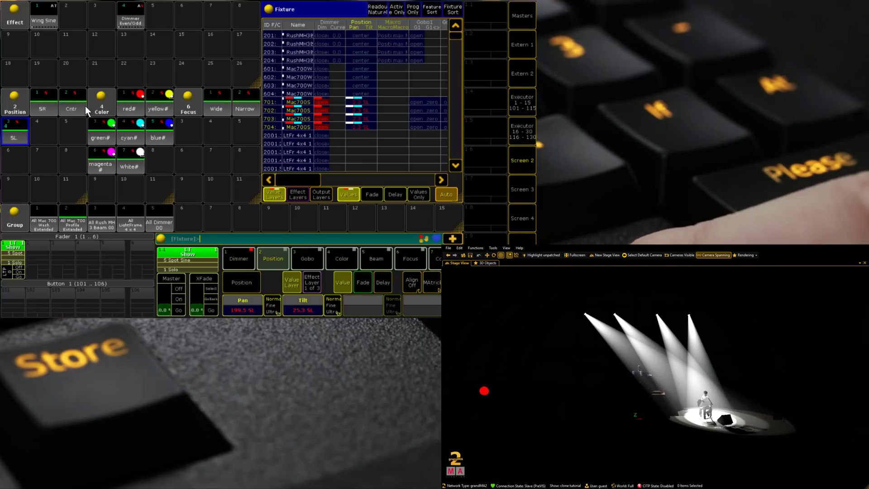
click(50, 109)
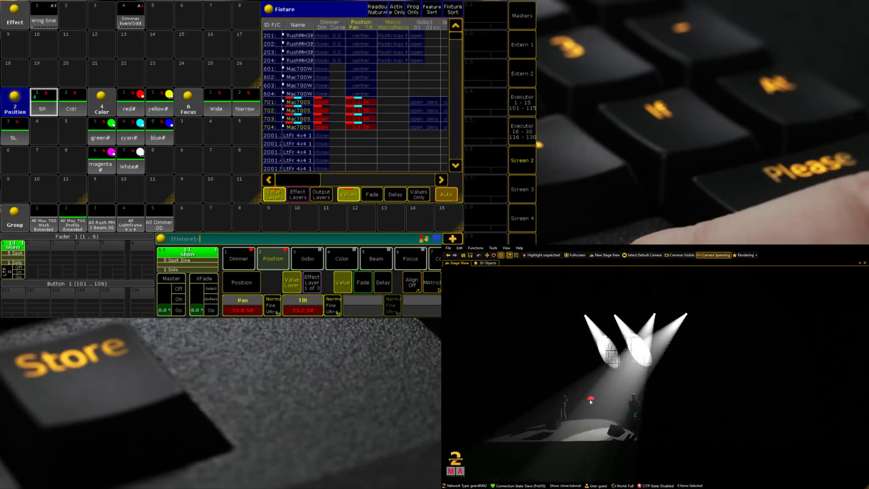
mouse_move(551, 433)
mouse_down()
mouse_move(560, 409)
mouse_move(553, 422)
mouse_up()
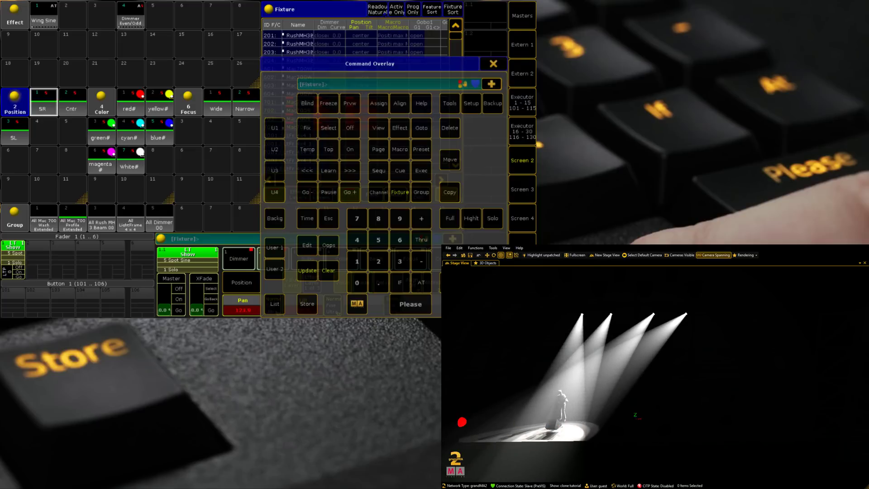
click(316, 273)
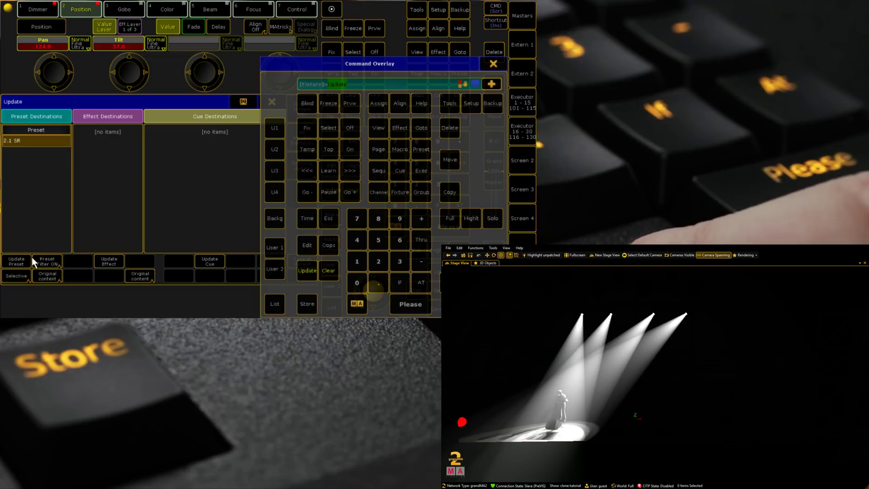
click(19, 263)
click(495, 64)
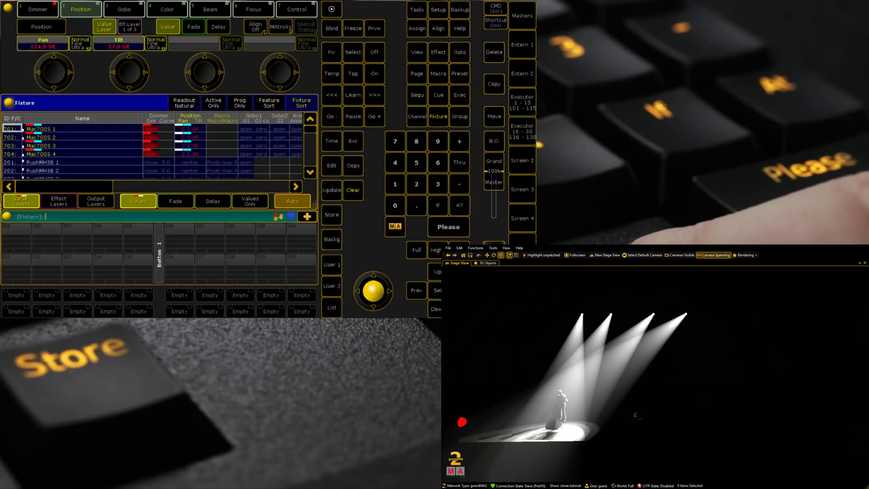
Clear the programmer after the position preset updates and close the command overlay.
click(291, 215)
click(328, 270)
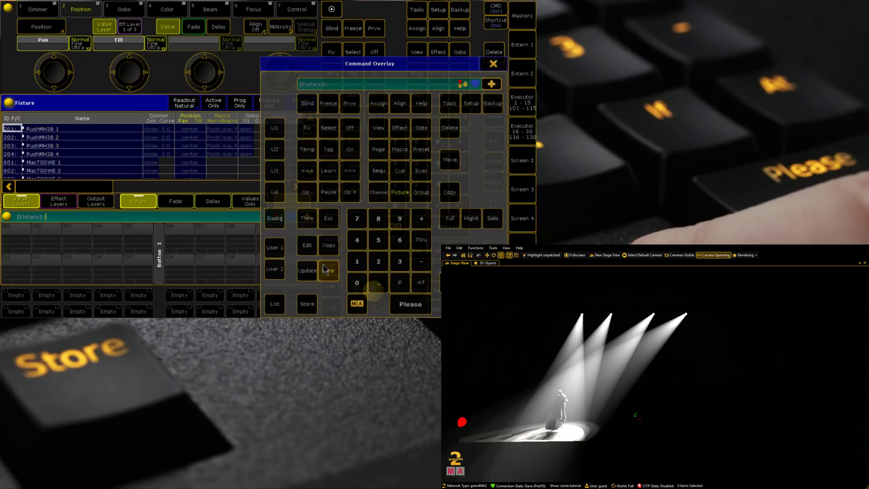
click(493, 65)
Raise the Show executor's fader to 100% and run through its cues to check the updated positions.
click(522, 102)
drag(25, 214, 19, 85)
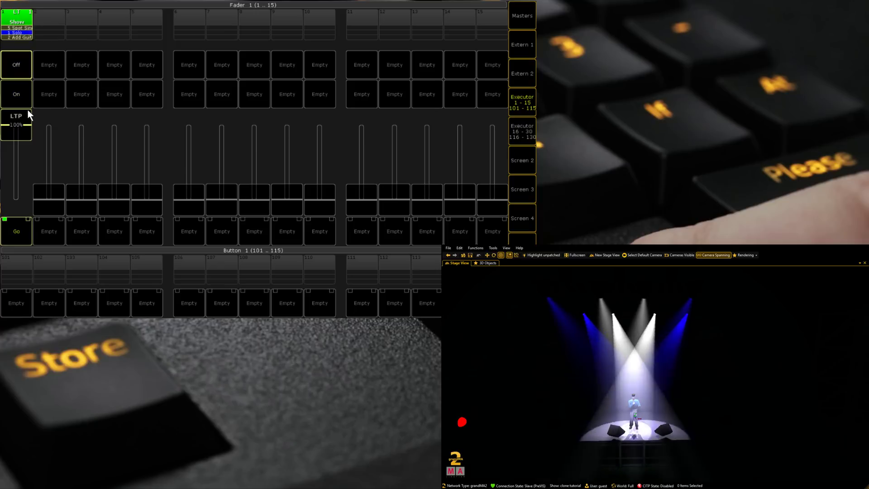
click(23, 231)
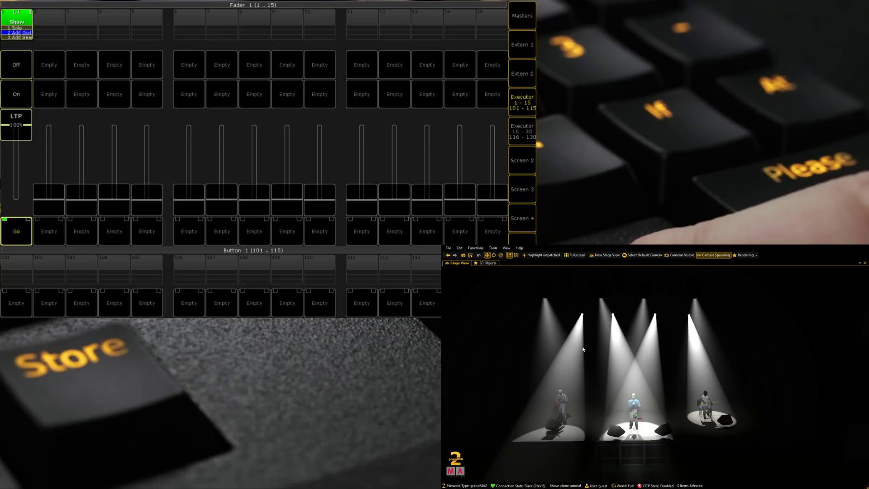
click(18, 238)
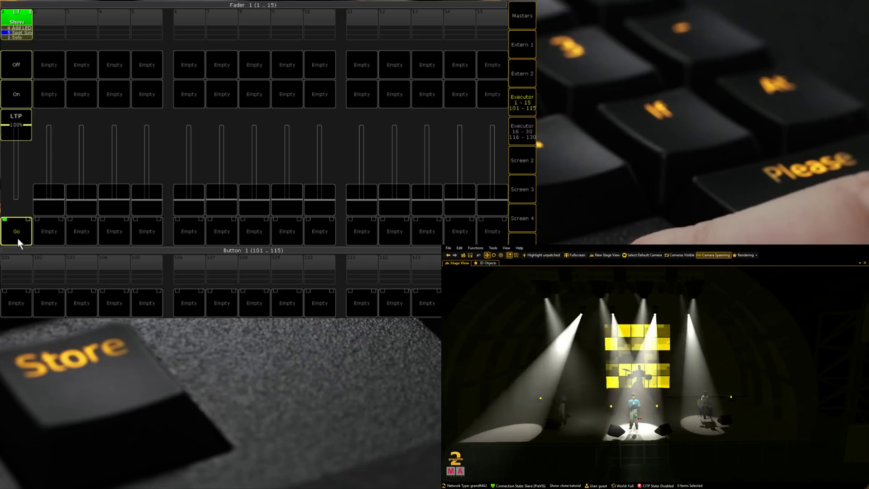